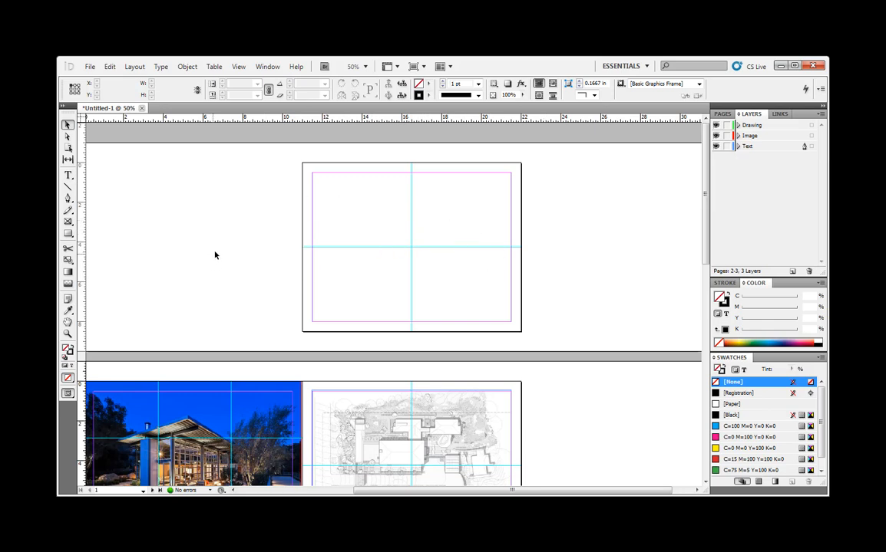
- Select the Text layer in the Layers panel so new content goes onto it
click(754, 147)
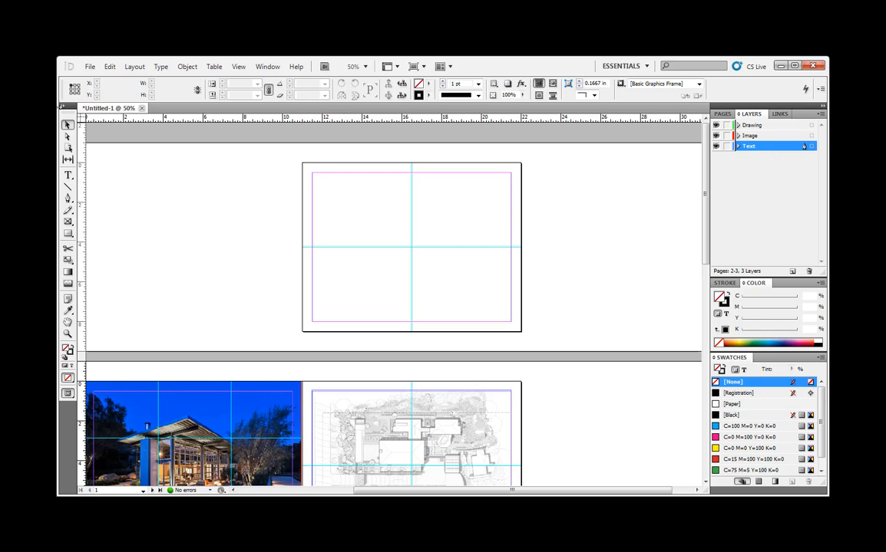
- With the Type tool, set the font to Arial Regular at 48 px (57.6 px leading)
click(68, 176)
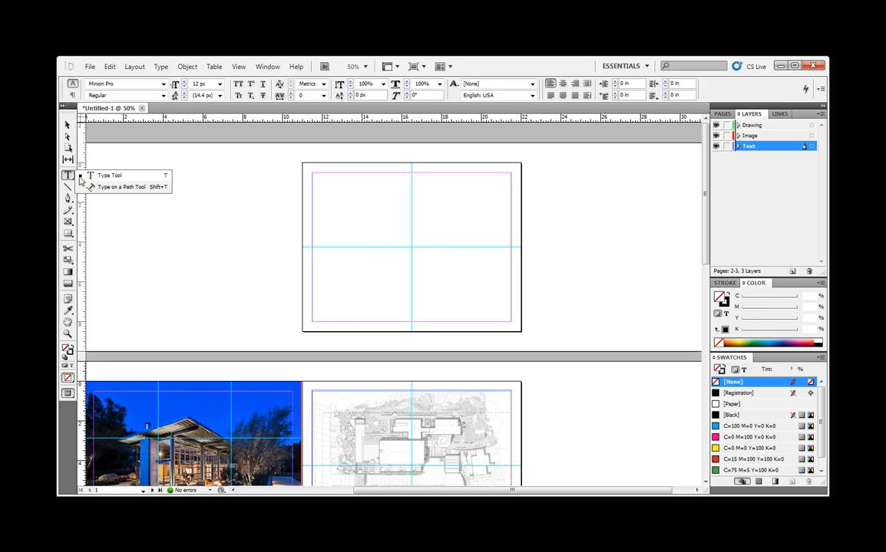
click(80, 177)
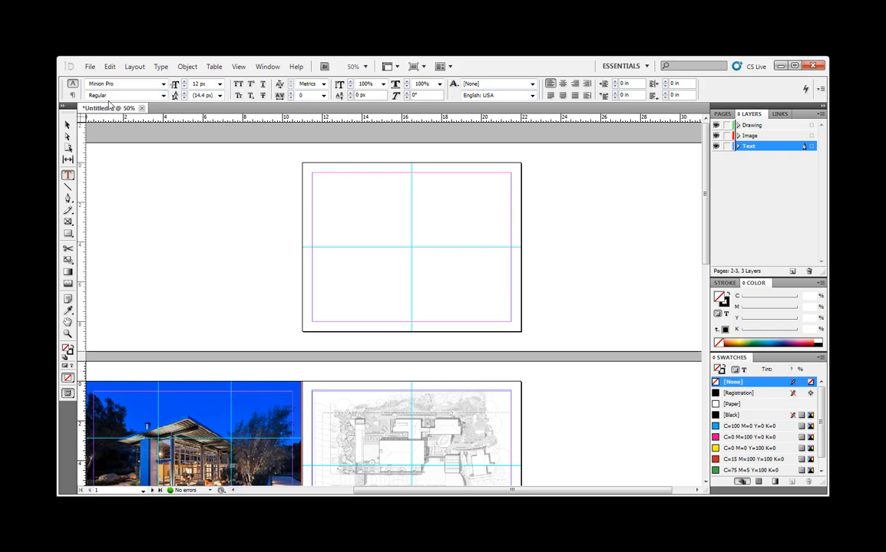
click(161, 95)
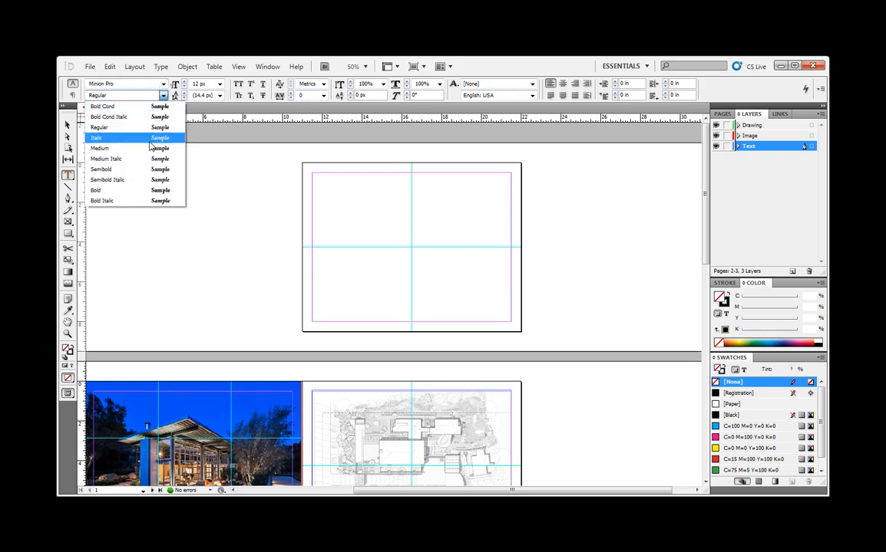
click(159, 89)
click(163, 85)
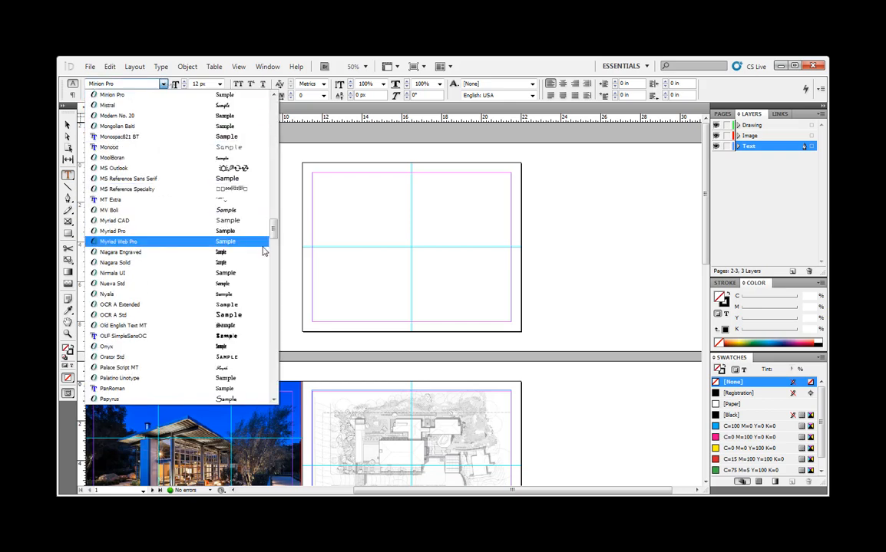
drag(274, 233, 264, 115)
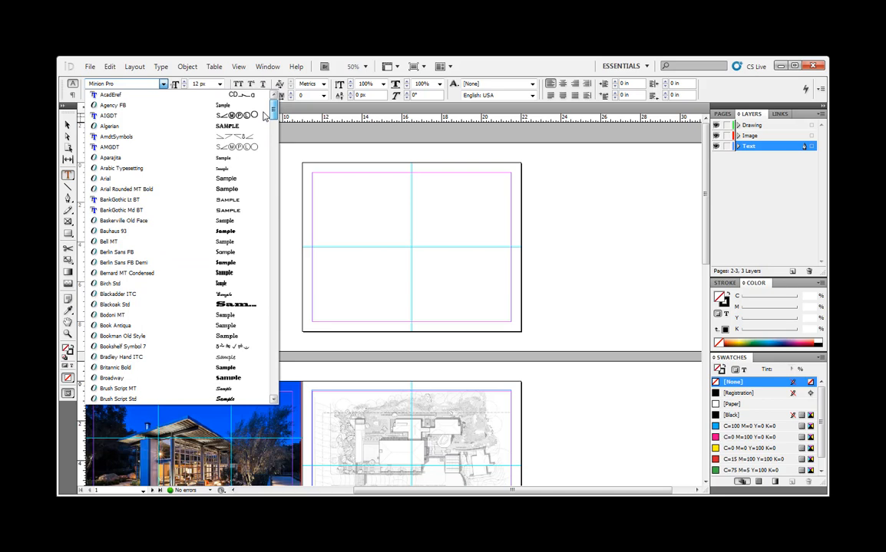
click(142, 178)
click(219, 85)
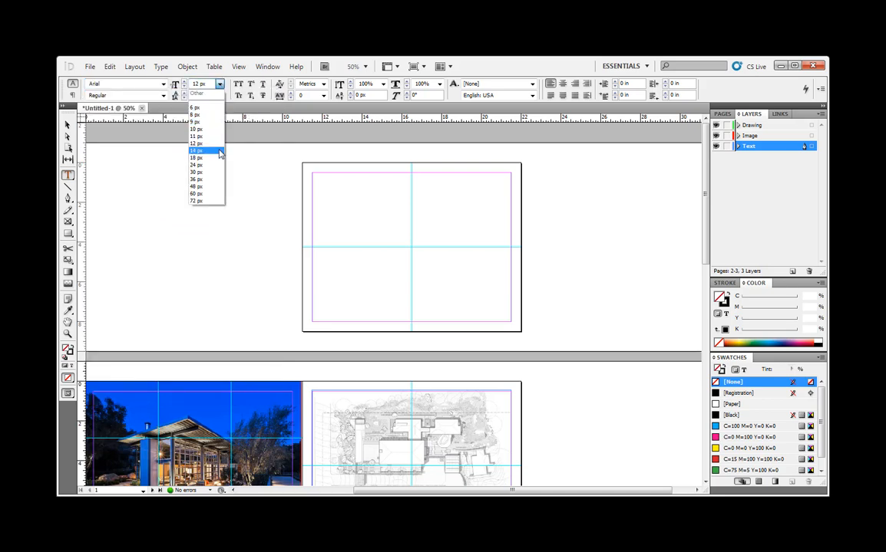
click(215, 189)
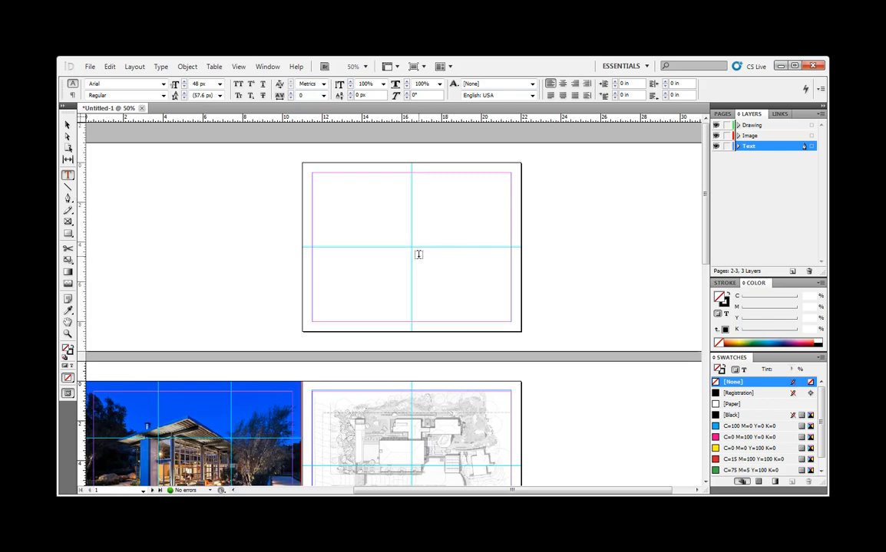
- Draw two trial text frames on the title page, then undo them
drag(421, 229, 439, 233)
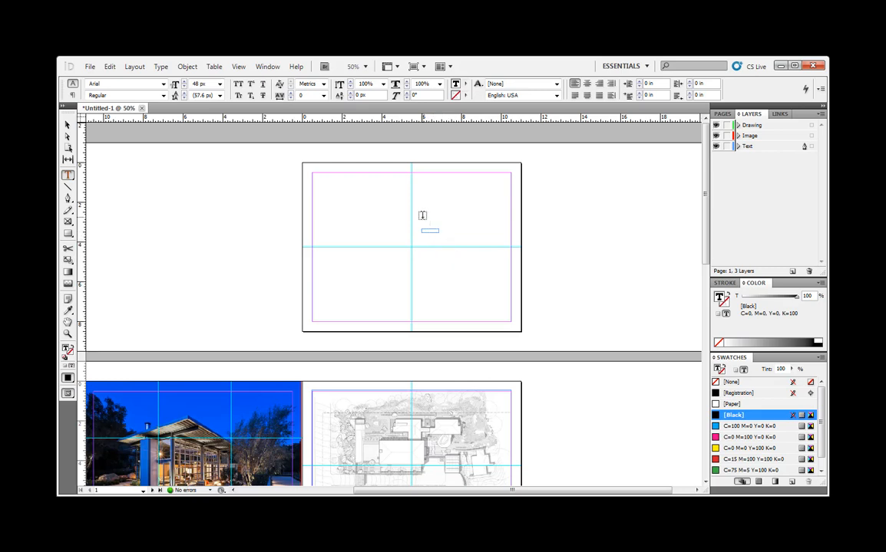
drag(417, 201, 472, 224)
key(ctrl+z)
key(ctrl+z)
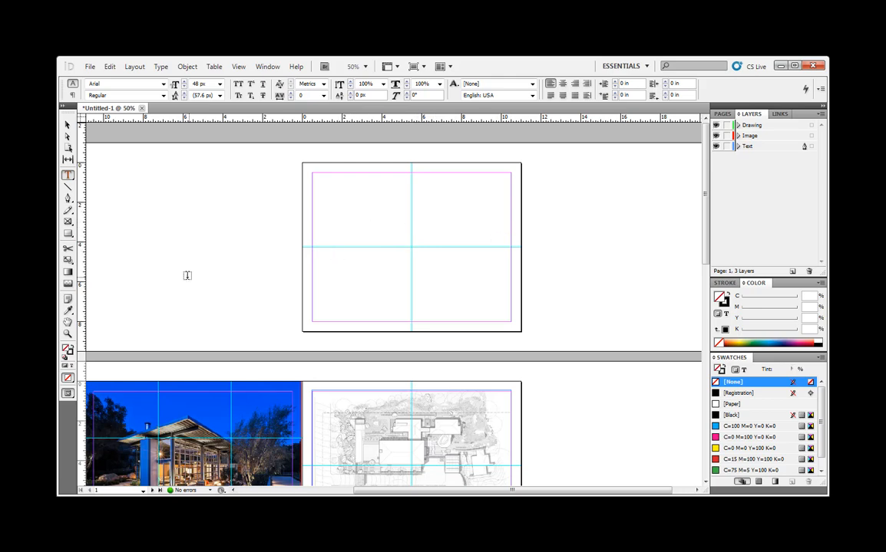
- Draw a 5 × 3.75 in rectangle frame over the title page's lower-right quarter
click(68, 222)
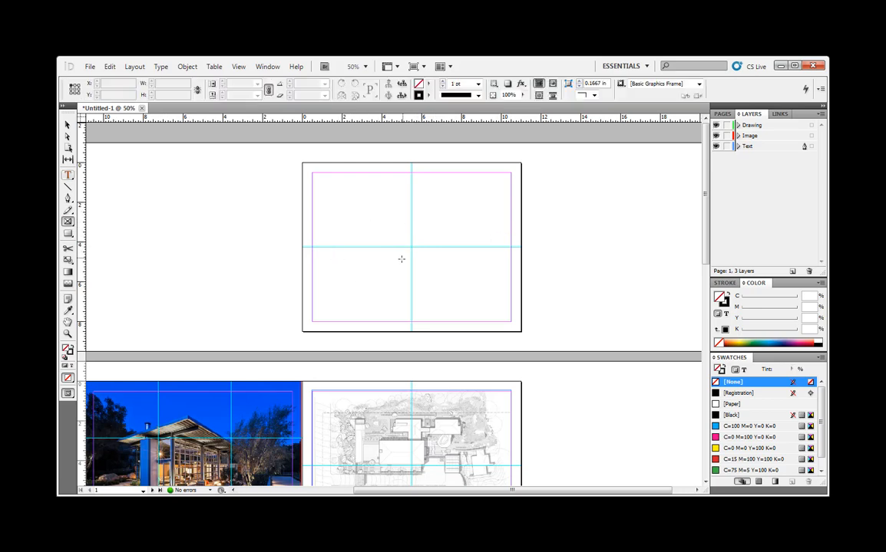
drag(412, 248, 510, 322)
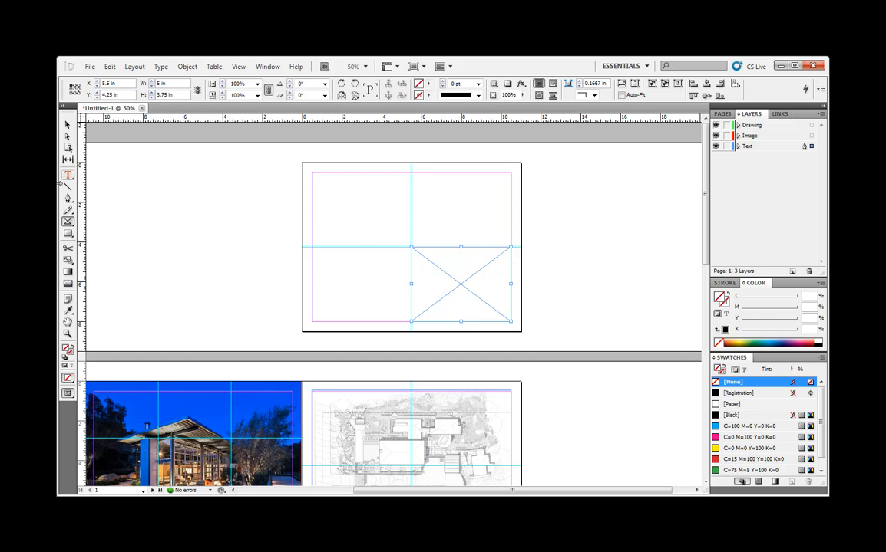
click(67, 175)
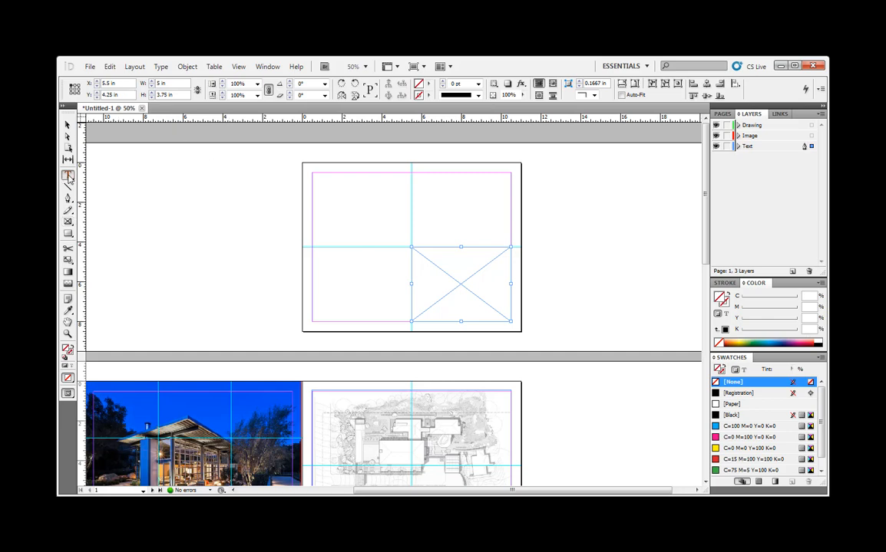
- Type 'Portfolio' in Arial 48 px inside the new frame
click(413, 253)
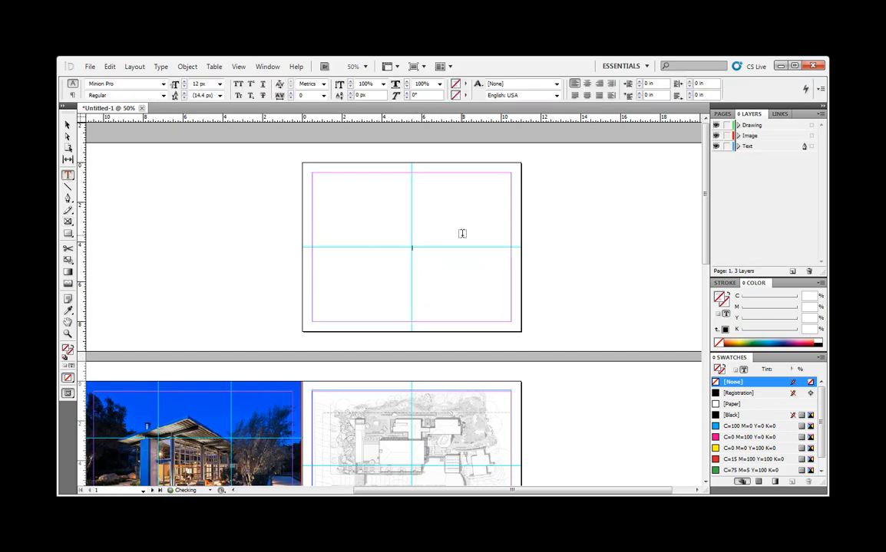
click(162, 85)
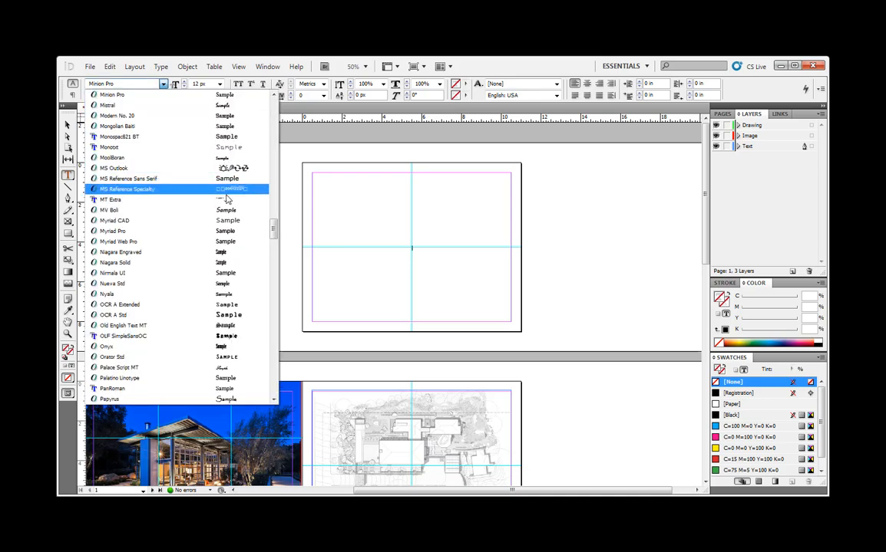
drag(274, 228, 275, 104)
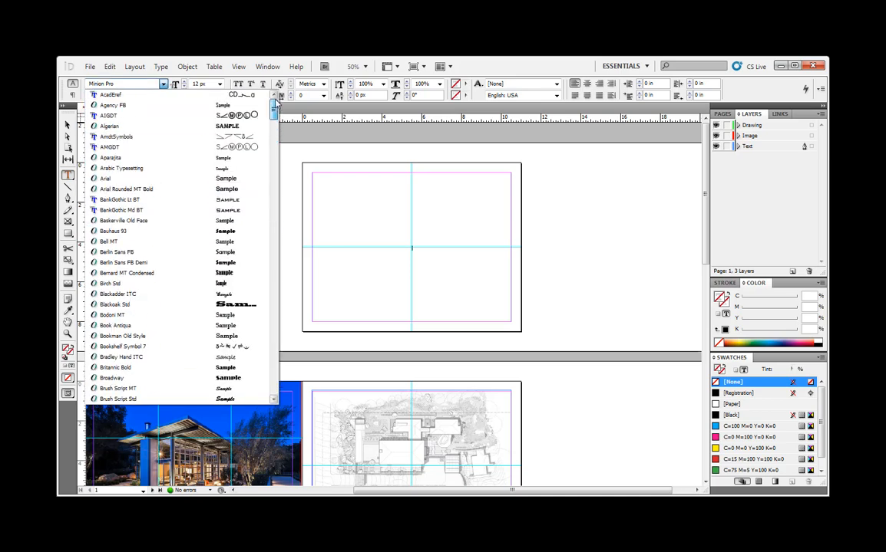
click(115, 178)
click(219, 83)
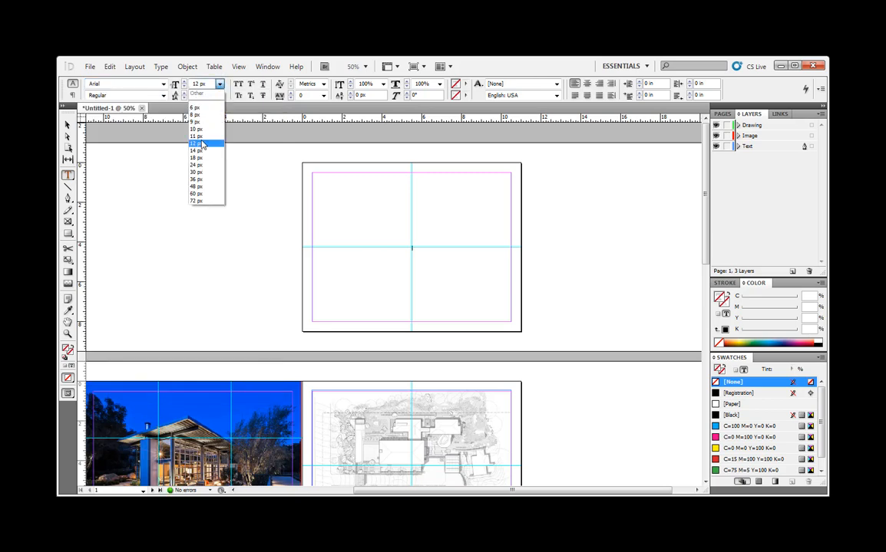
click(197, 186)
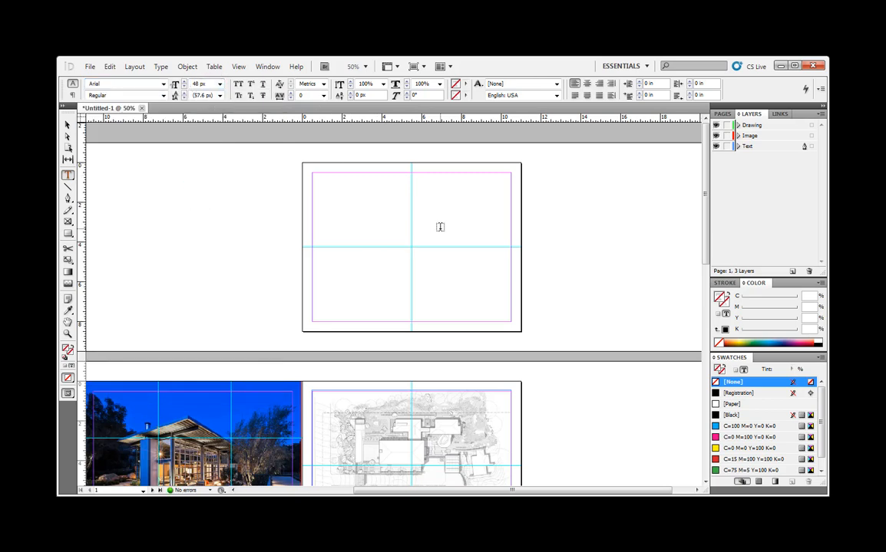
text(Portfolio)
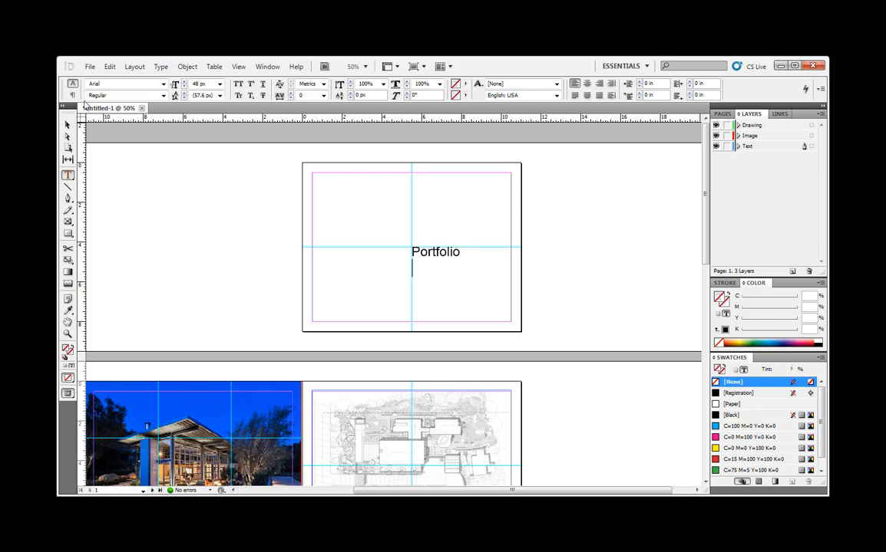
- Add the author's name and the course code 'Arch122' beneath in 24 px
click(219, 83)
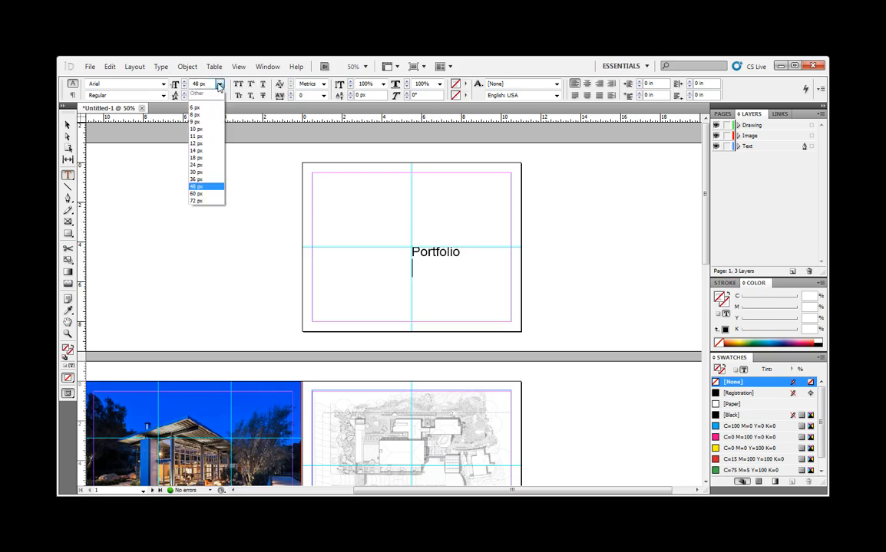
click(202, 164)
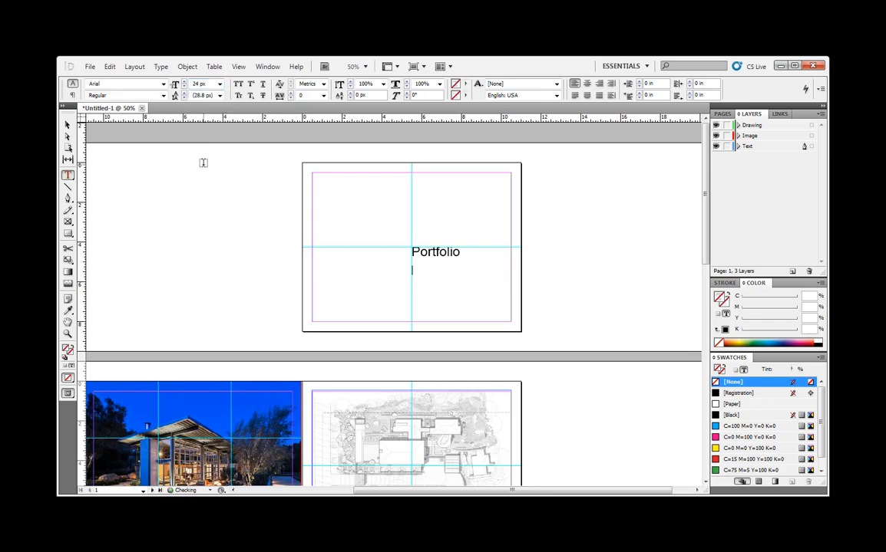
text(Hiro Ku)
text(roki)
key(BackSpace)
text(Arch122)
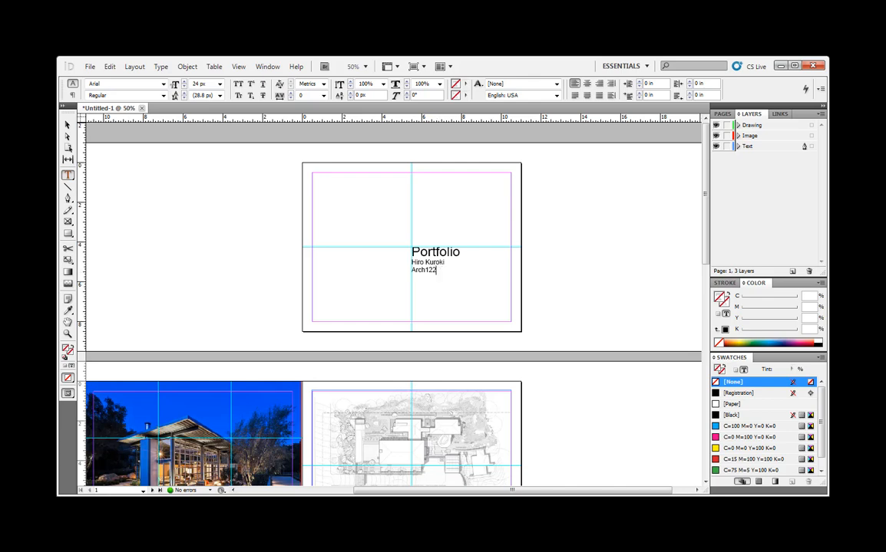
- Try centre and right alignment on the three title lines, settling on left-aligned
click(68, 176)
drag(462, 252, 413, 252)
click(459, 267)
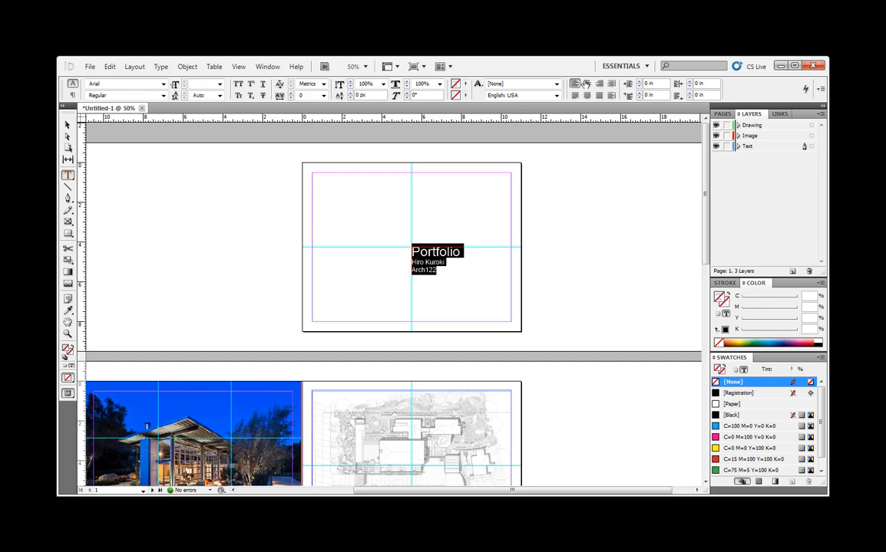
click(587, 84)
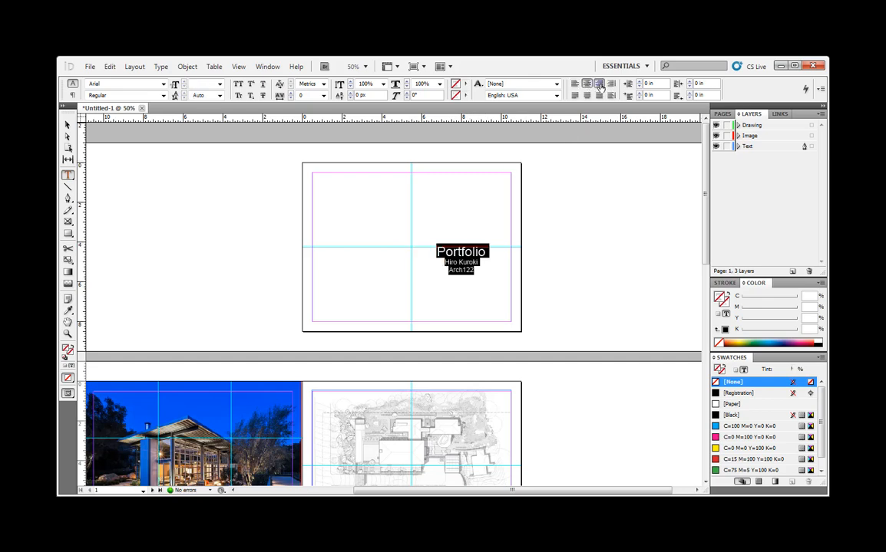
click(599, 84)
click(587, 83)
click(574, 83)
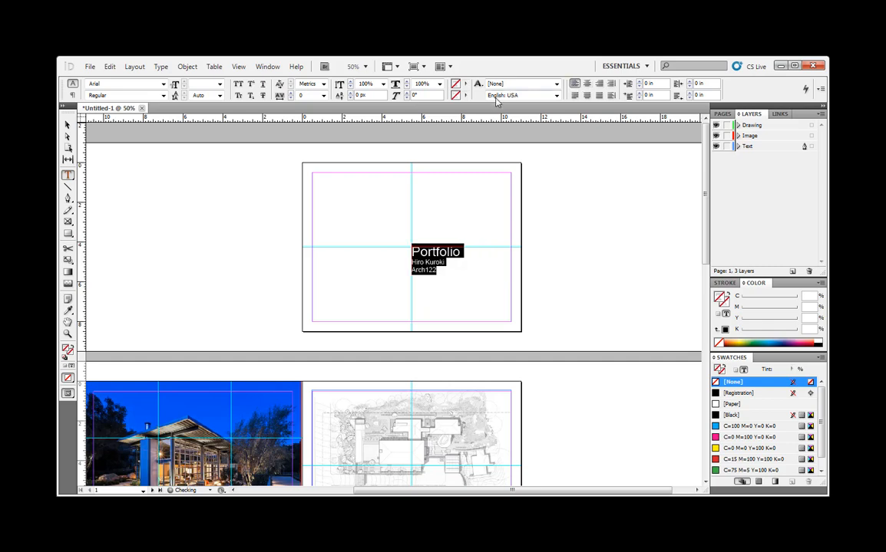
click(463, 256)
- Set the tracking of 'Portfolio' to 200
double_click(459, 254)
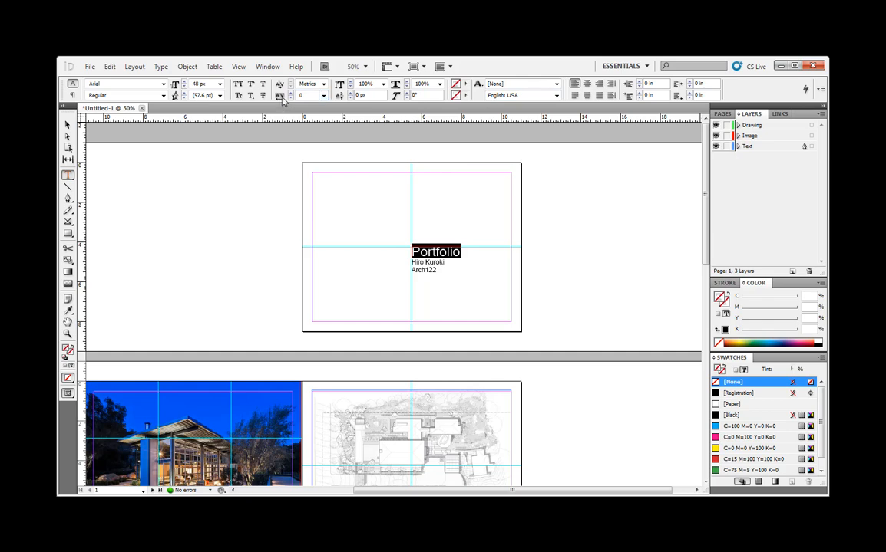
click(323, 95)
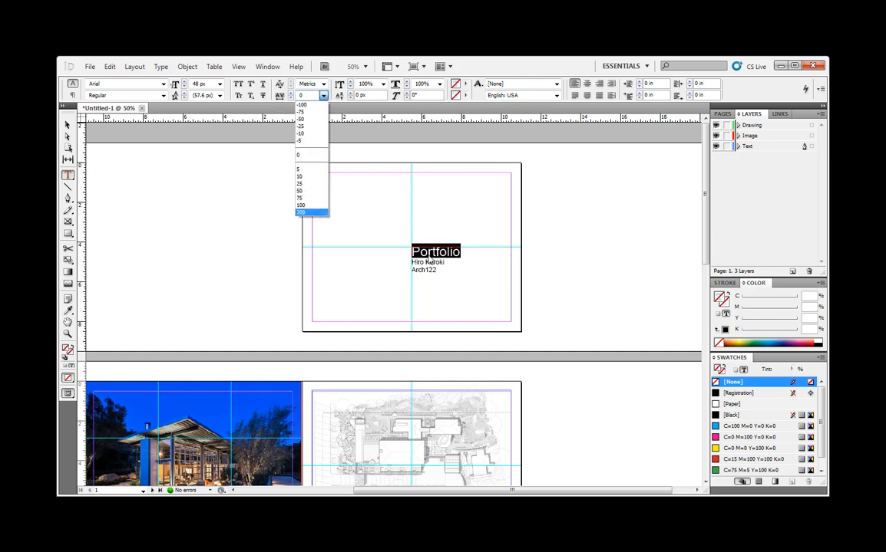
click(311, 212)
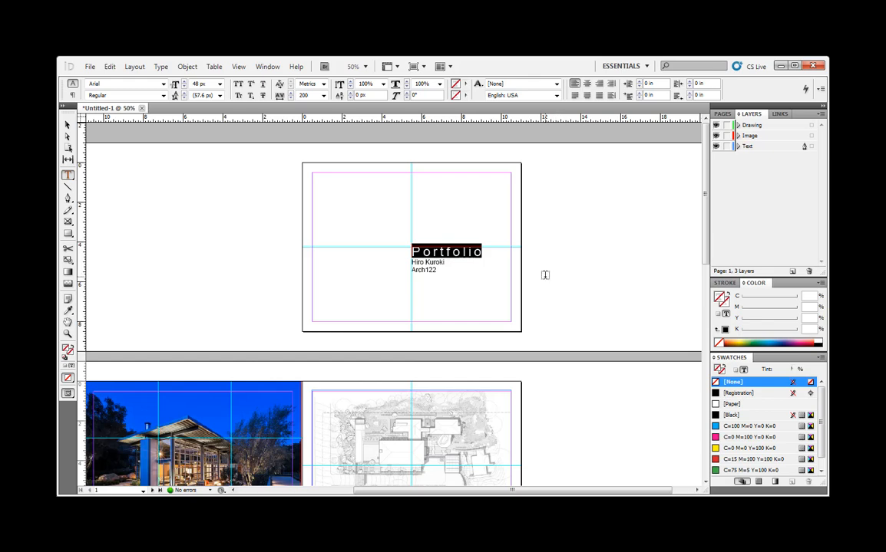
click(455, 264)
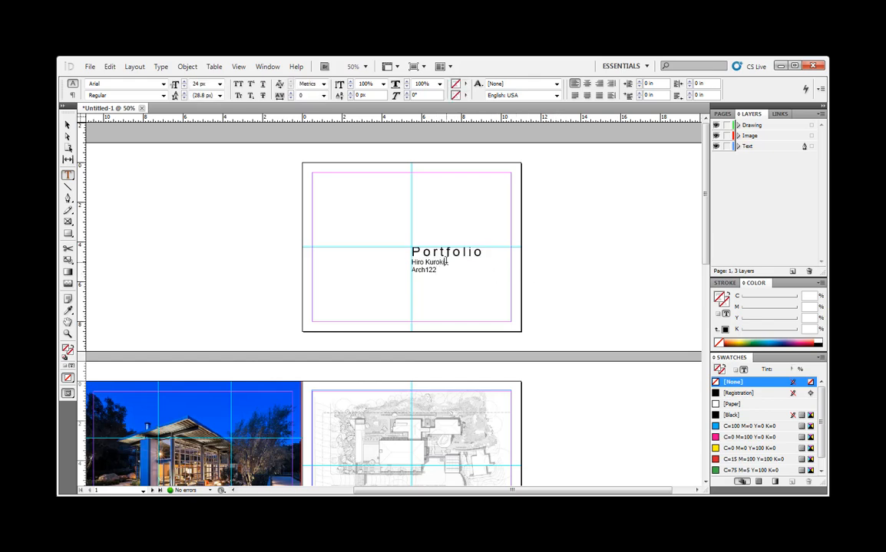
- Join 'Arch122' onto the author's name line
drag(445, 262, 419, 262)
click(412, 272)
key(BackSpace)
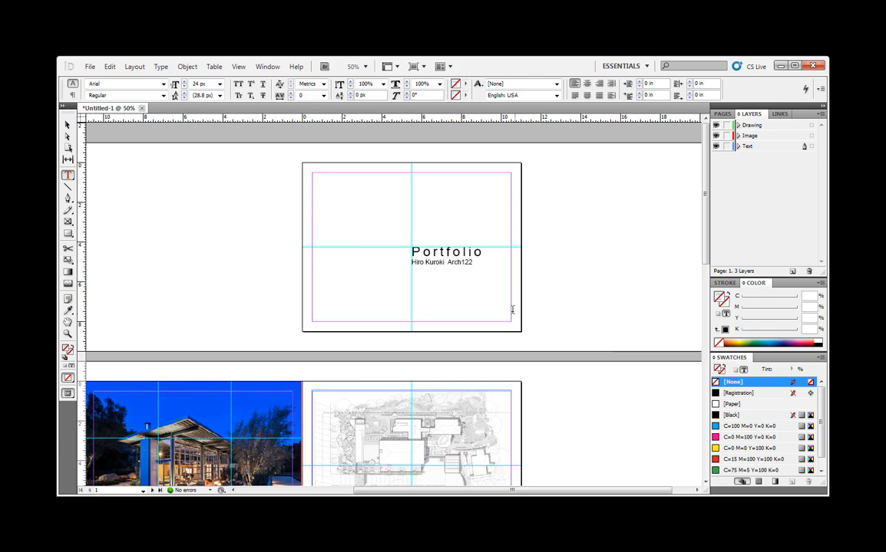
- Adjust the name line's tracking, trying 100 and 75 before settling on 60
mouse_move(474, 263)
mouse_down()
mouse_move(421, 266)
mouse_move(473, 264)
mouse_up()
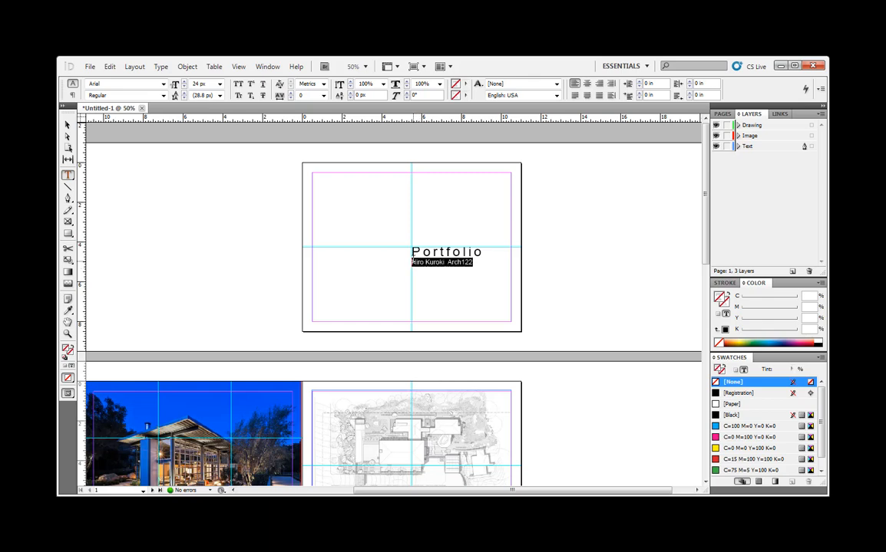
click(323, 95)
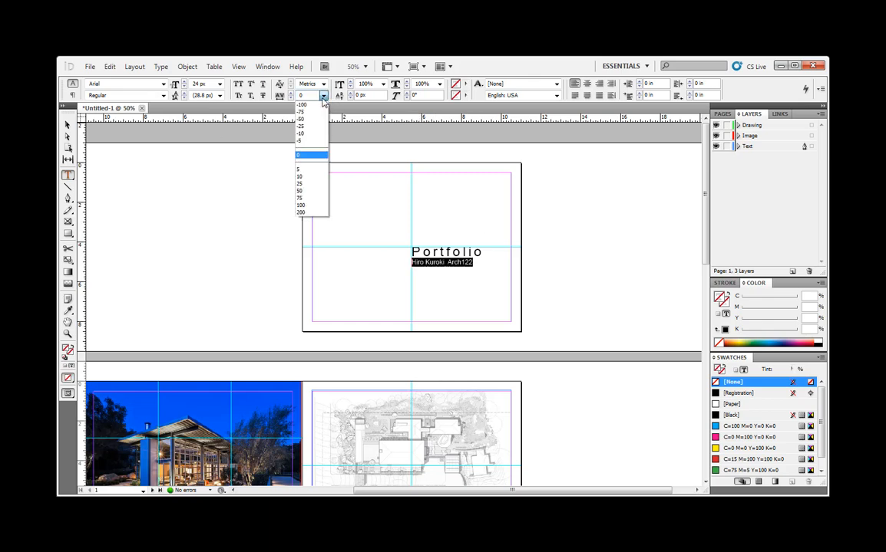
click(315, 193)
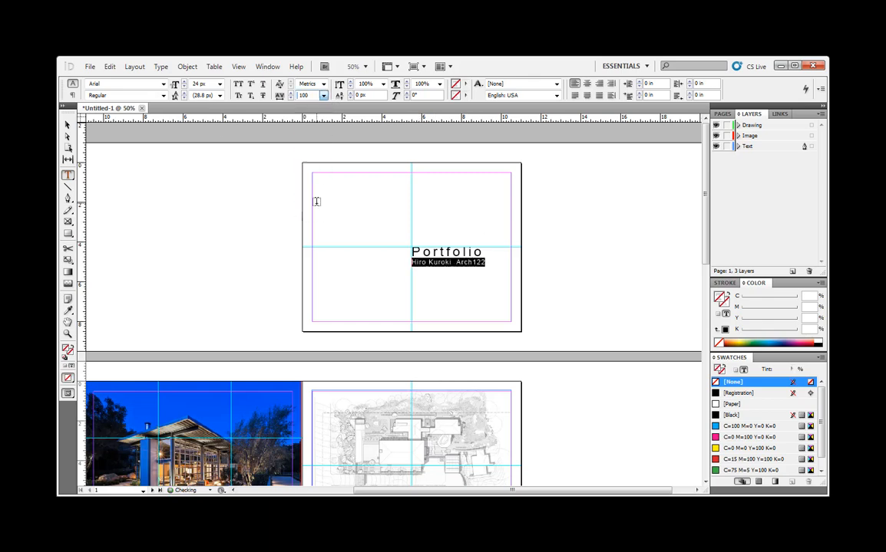
click(323, 95)
click(280, 183)
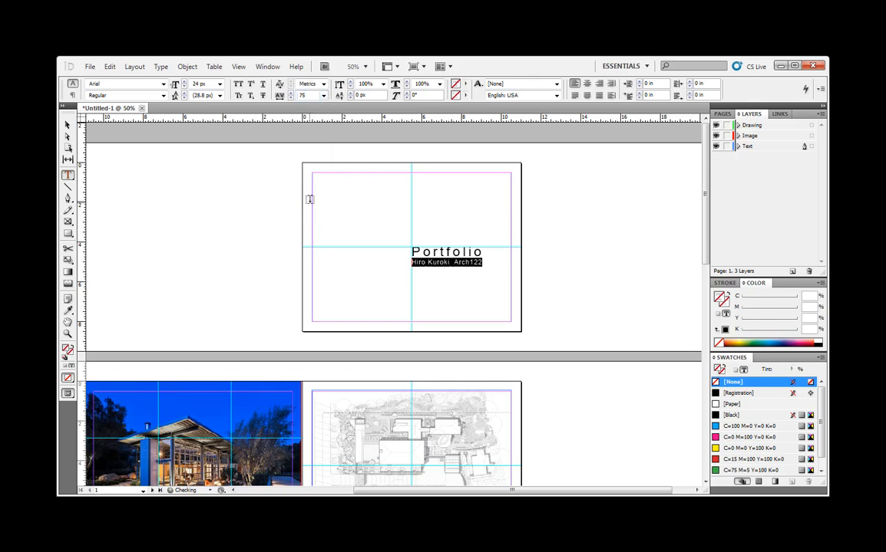
click(483, 287)
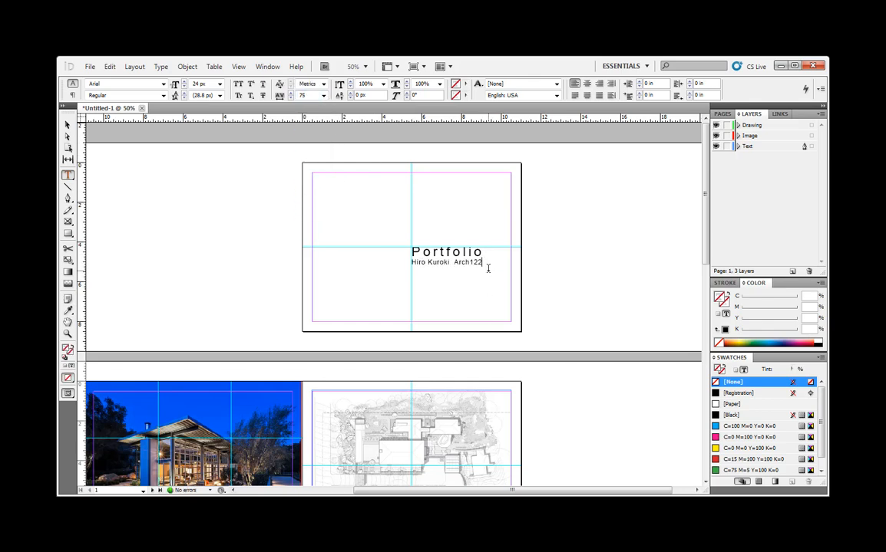
drag(481, 263, 410, 263)
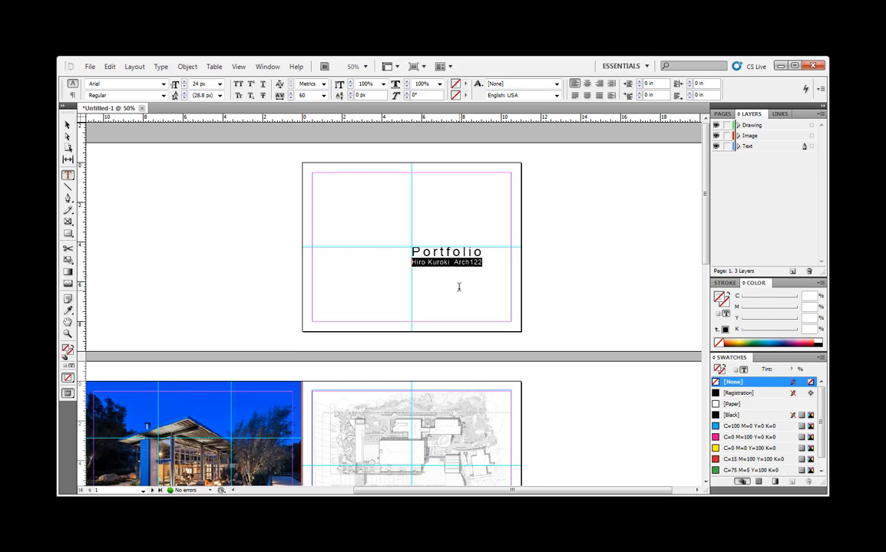
click(460, 263)
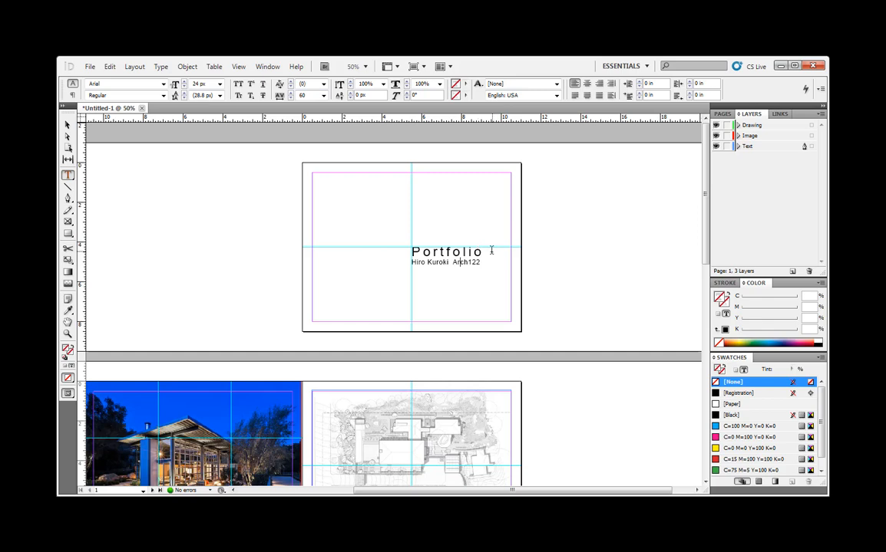
- Scroll down to the house-photo, floor-plan and large-photo spreads, then bring the Chrome window over the layout
scroll(491, 250, down, 5)
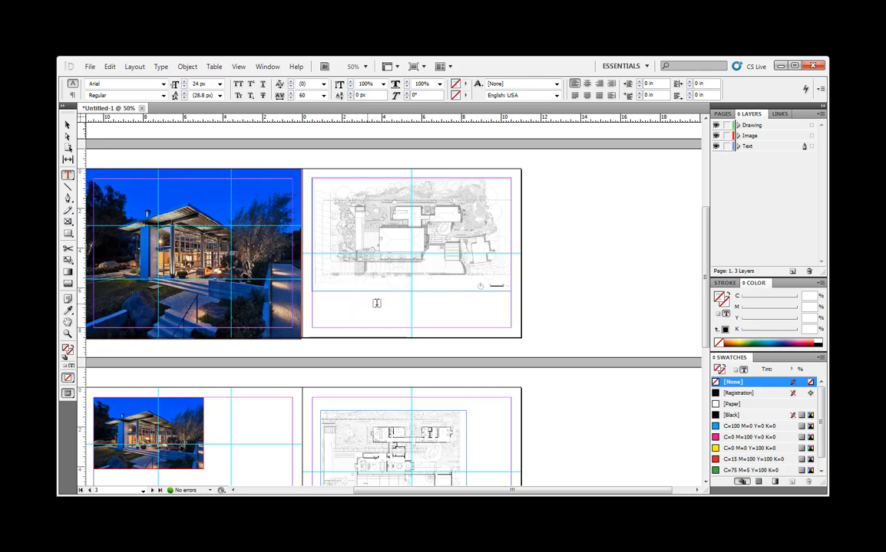
scroll(431, 326, down, 5)
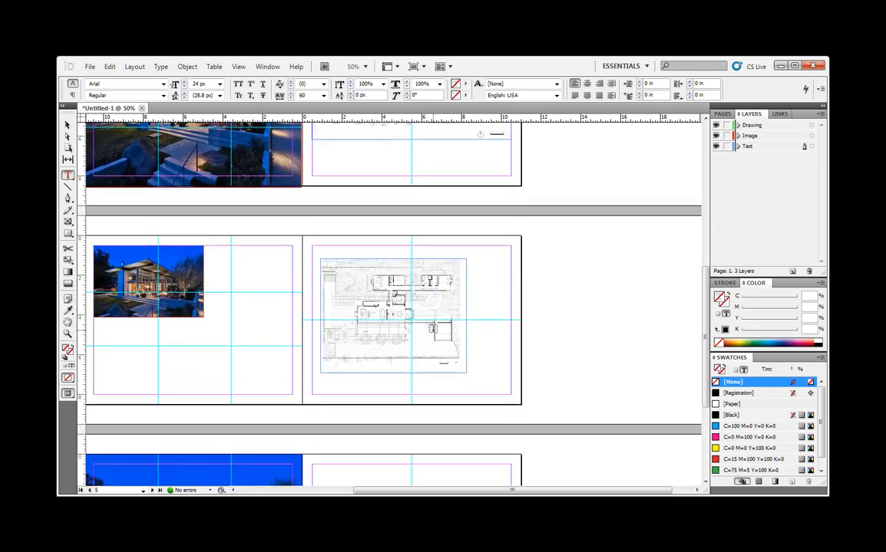
scroll(432, 329, up, 6)
scroll(460, 307, down, 3)
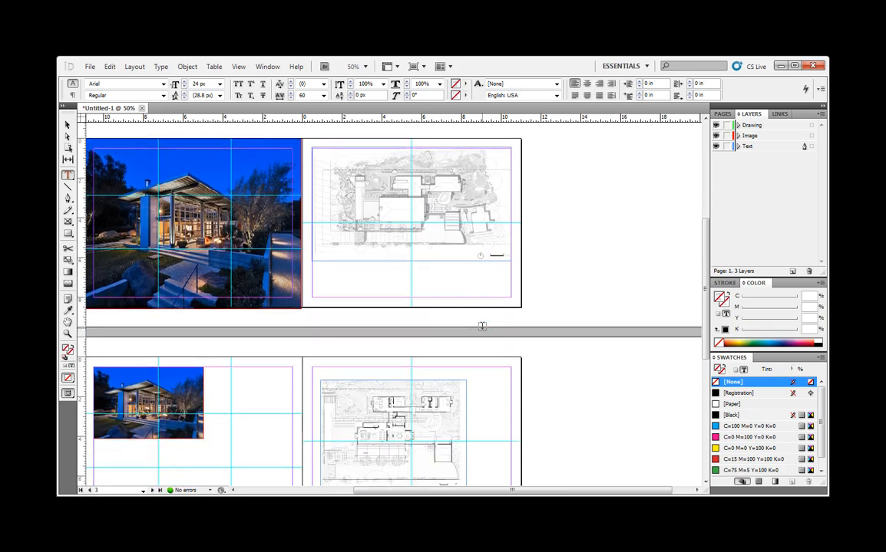
scroll(482, 326, down, 3)
scroll(482, 326, down, 2)
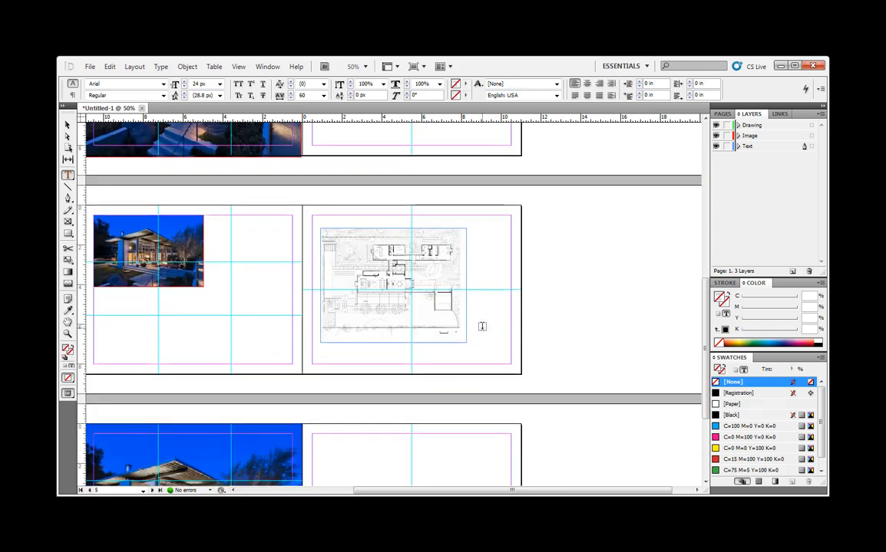
scroll(482, 326, down, 1)
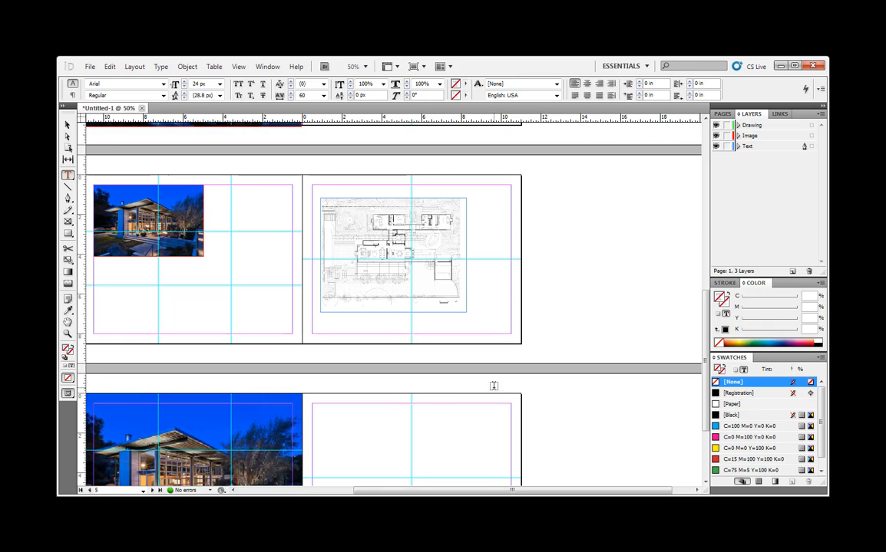
scroll(495, 376, down, 4)
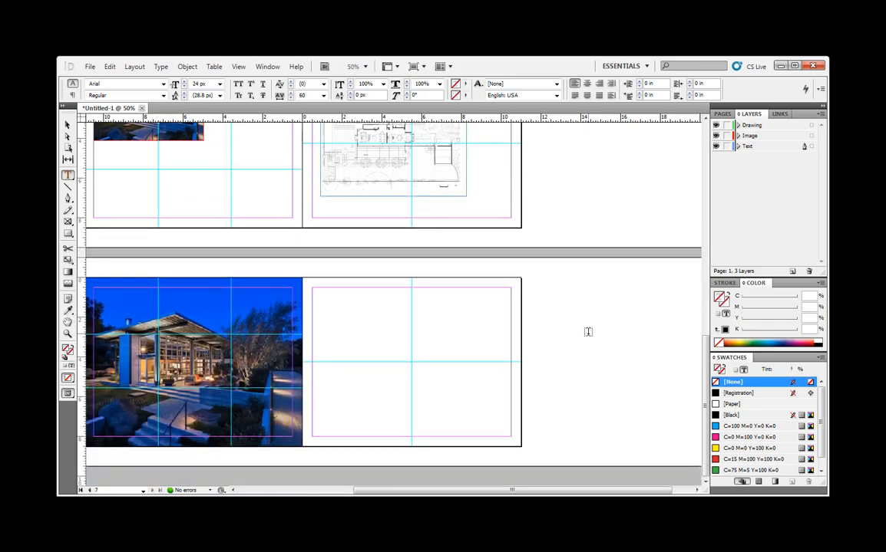
scroll(359, 326, up, 2)
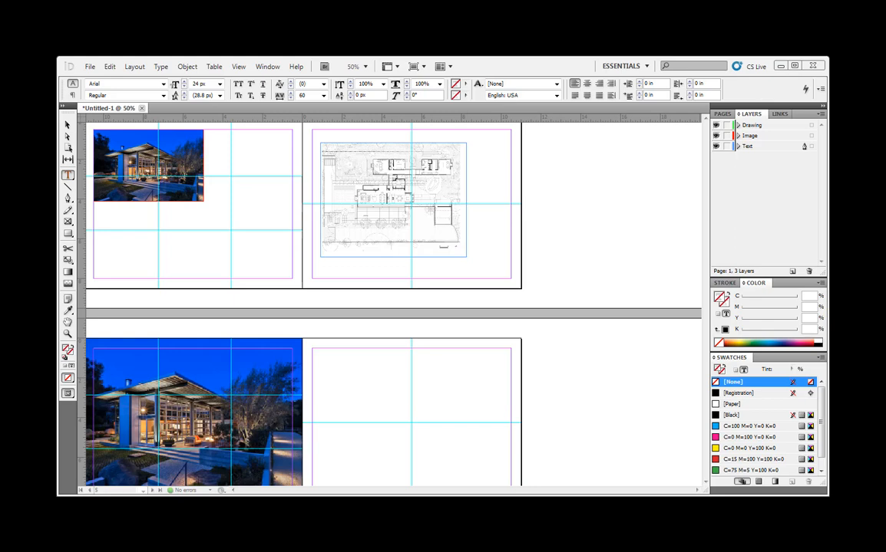
drag(828, 230, 525, 141)
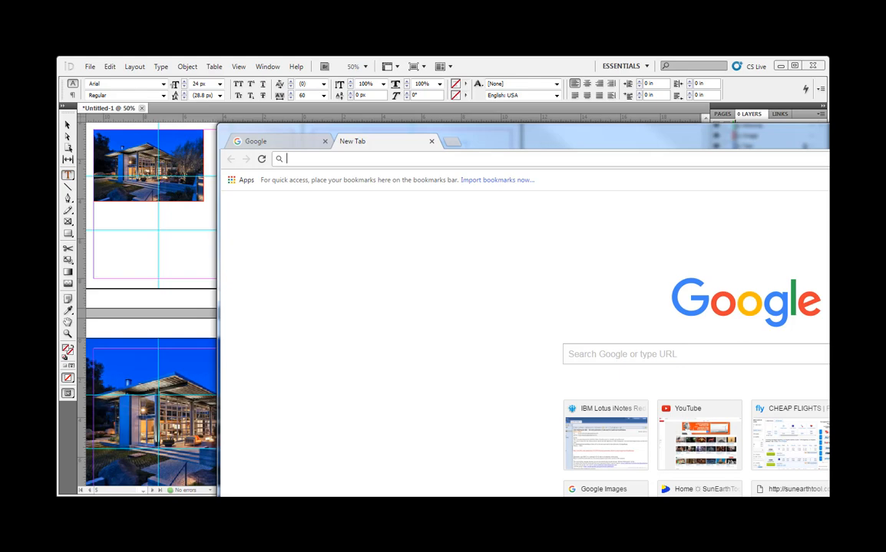
- Reposition the Chrome window and make it narrower over the layout
drag(525, 141, 525, 270)
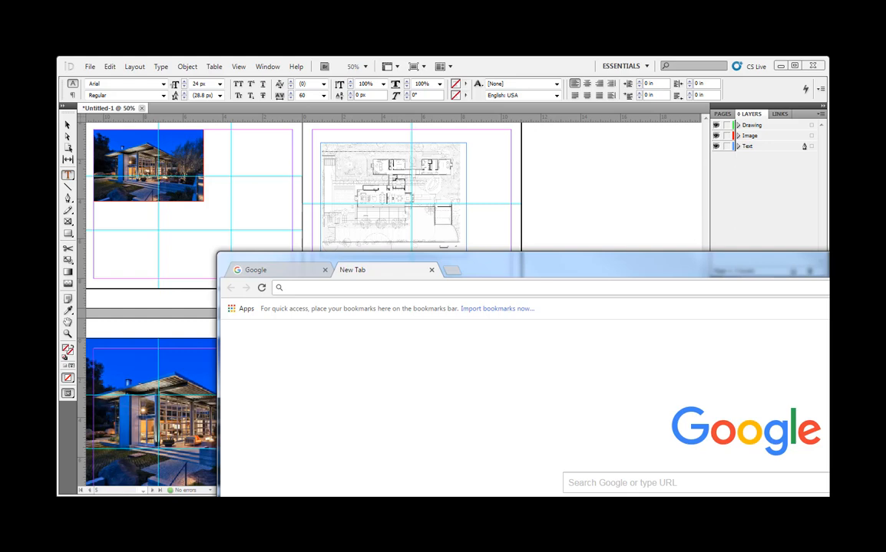
drag(828, 477, 744, 476)
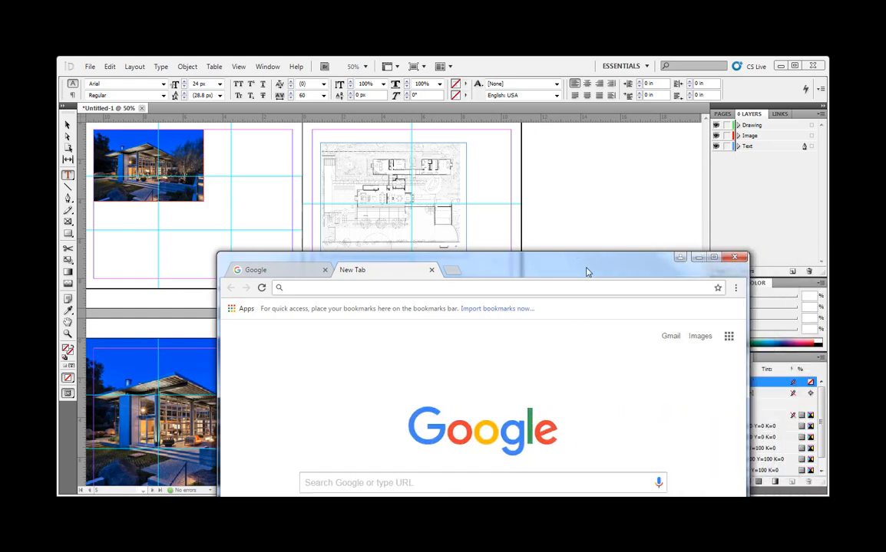
drag(586, 272, 507, 91)
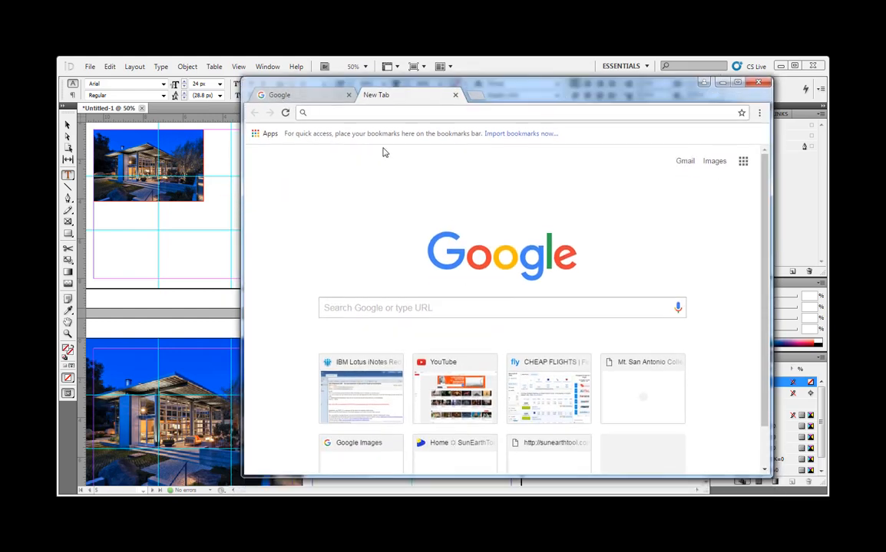
- Search Google for 'lorem ipsum generator' and open the perbang.dk result
click(367, 112)
text(Lorem)
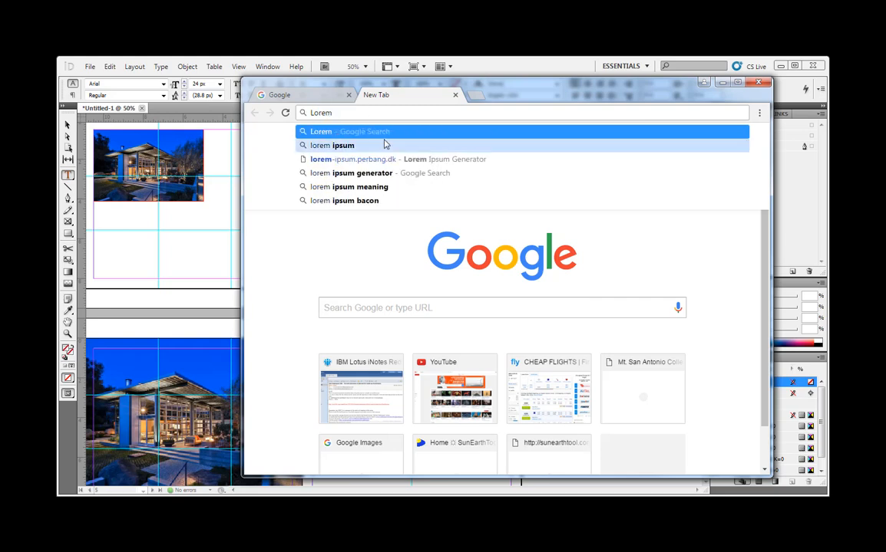
click(382, 174)
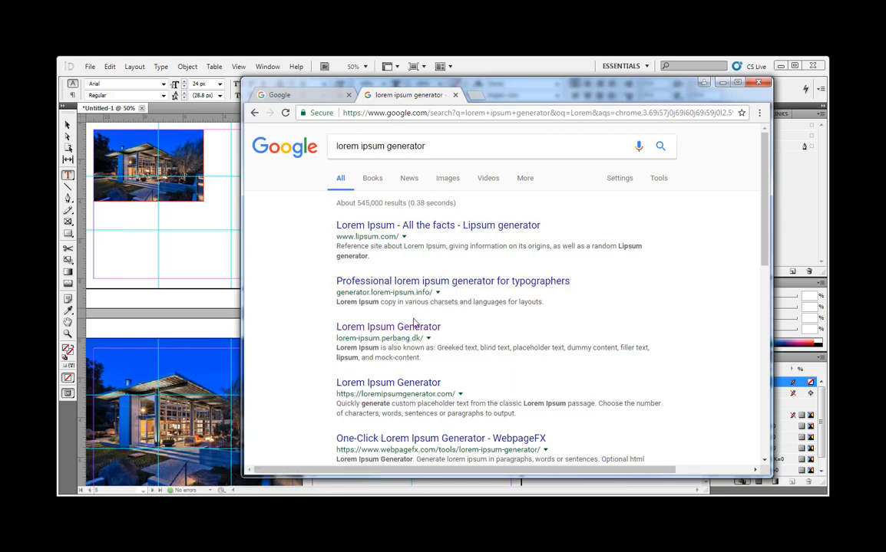
click(405, 327)
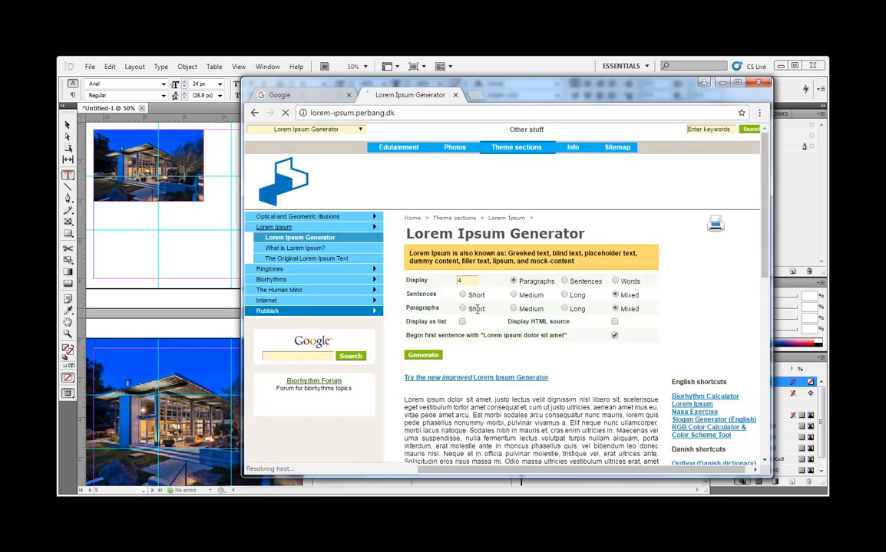
- Look over the generated lorem ipsum paragraphs, then return to InDesign
scroll(524, 328, down, 5)
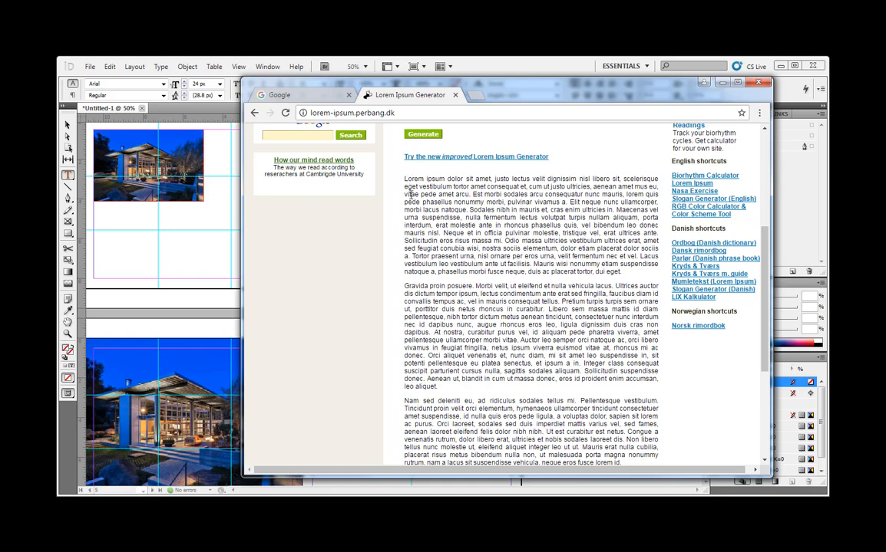
scroll(458, 201, up, 1)
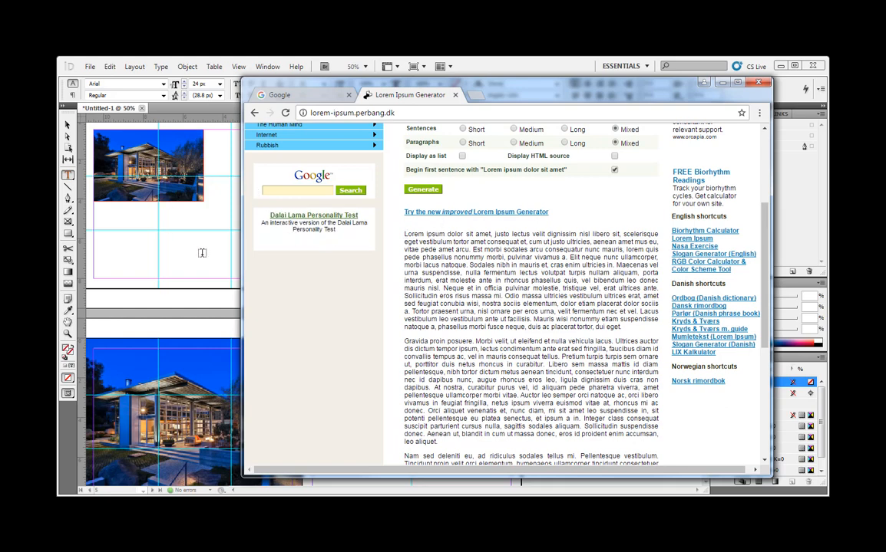
click(68, 224)
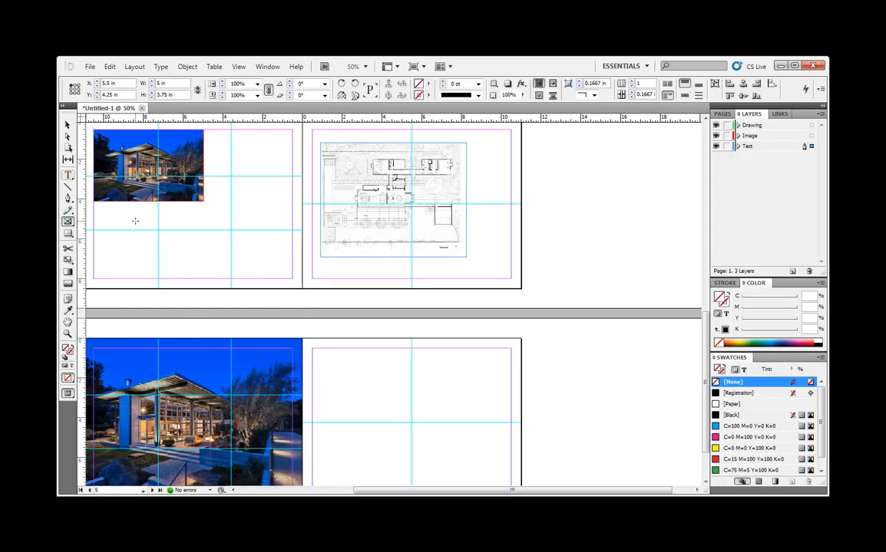
- Draw a 3.4063 × 4.9688 in frame on the blank right page, then switch back to Chrome
scroll(331, 338, down, 2)
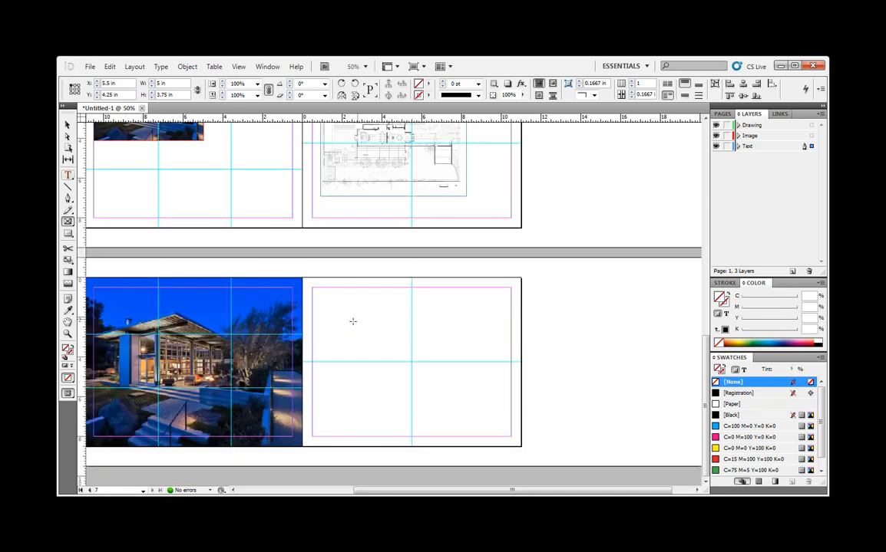
drag(323, 301, 390, 399)
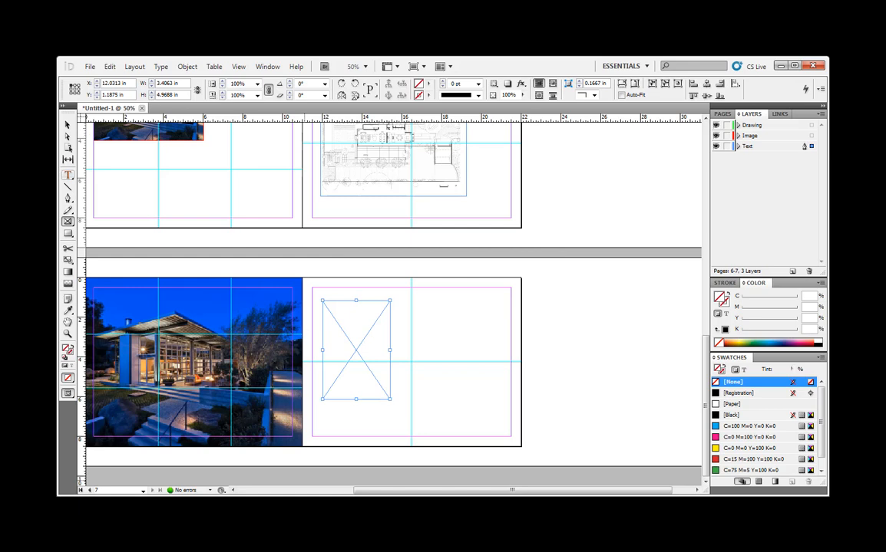
key(alt+Tab)
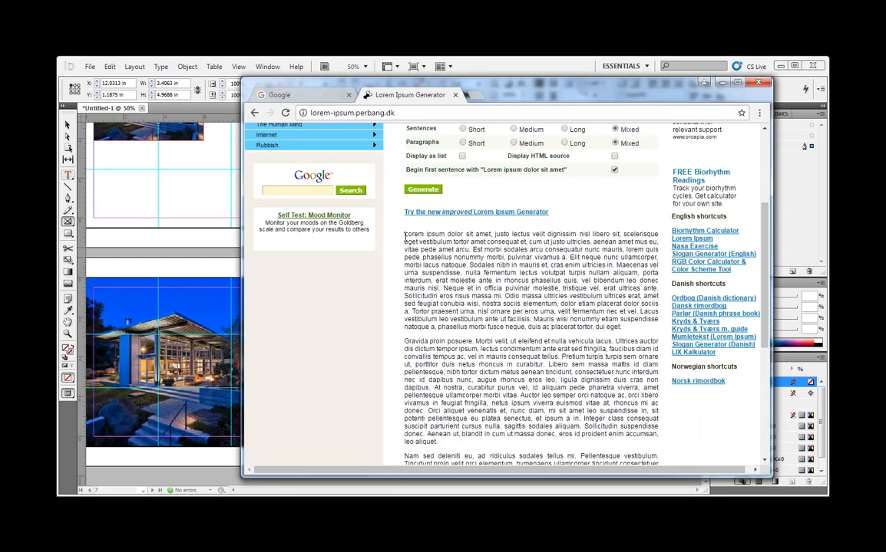
- Select all the generated lorem ipsum paragraphs and bring the InDesign layout back to front
drag(405, 235, 633, 385)
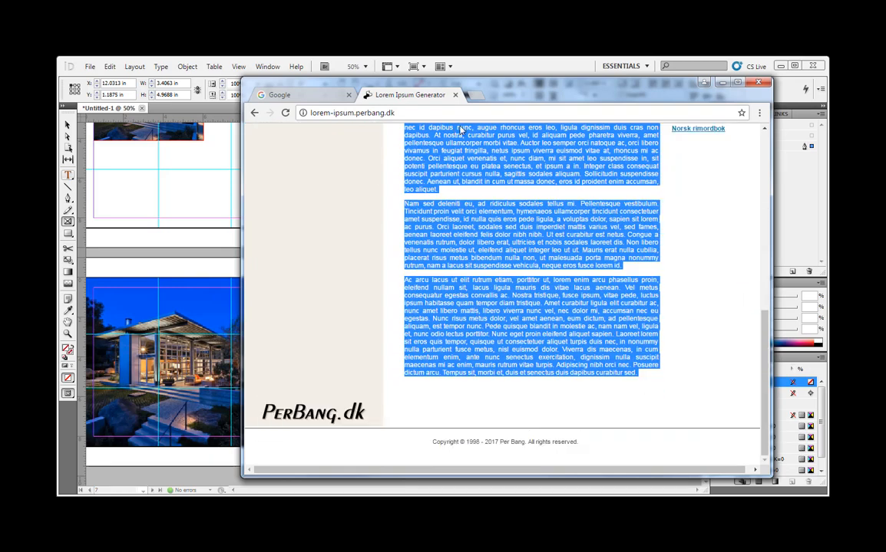
click(460, 68)
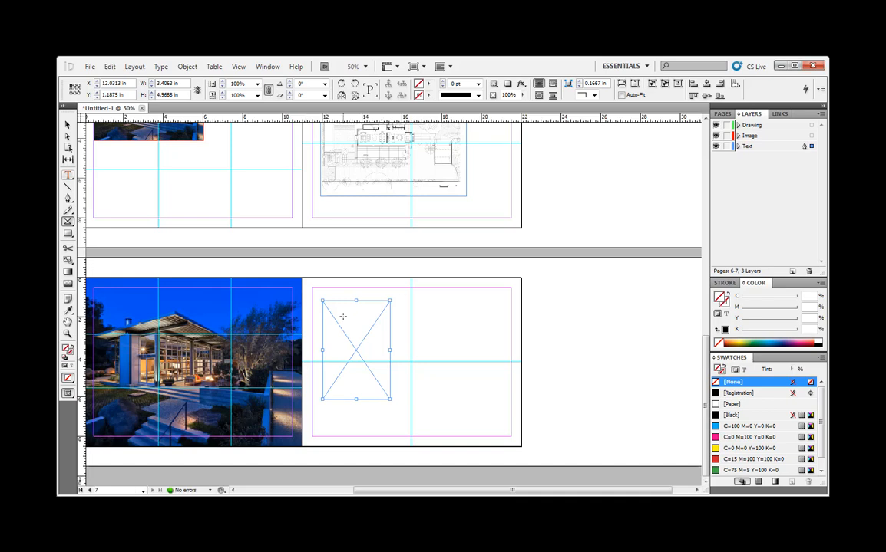
- Paste the lorem ipsum into the empty tall frame on the photo spread's right page
click(68, 175)
click(350, 315)
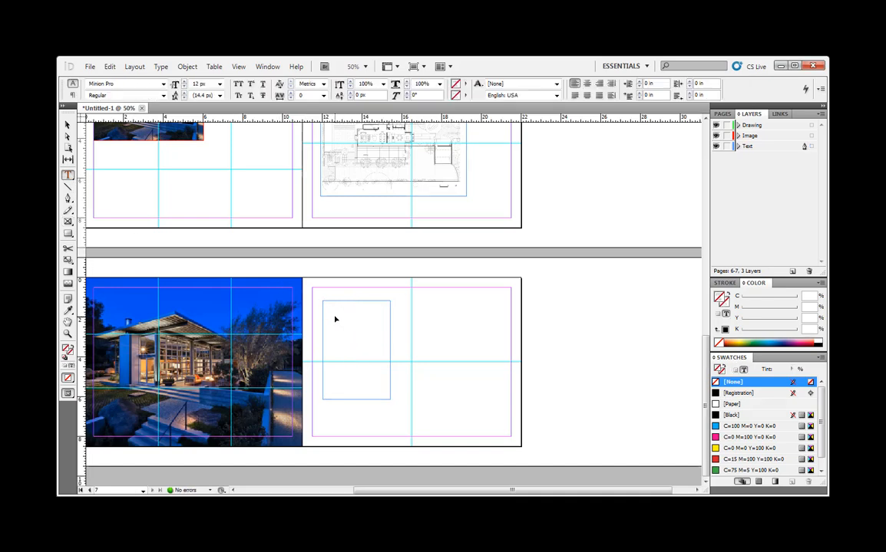
key(ctrl+v)
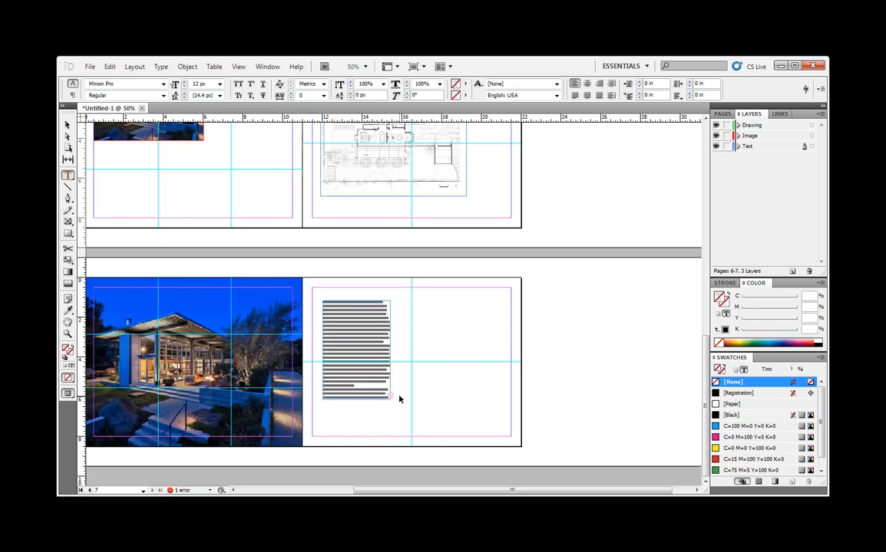
key(ctrl+=)
key(ctrl+=)
key(ctrl+=)
key(ctrl+=)
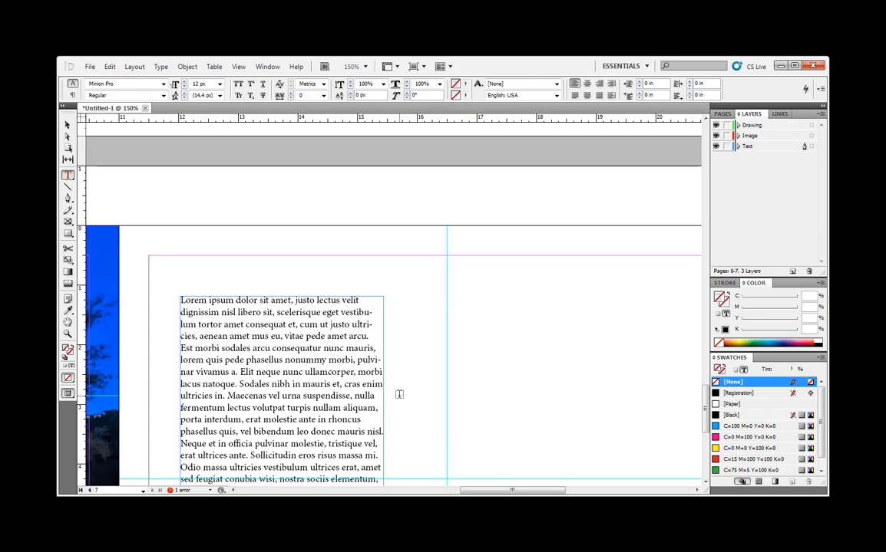
- Load the overset text from the frame's out port and return to the Selection tool
scroll(419, 394, down, 4)
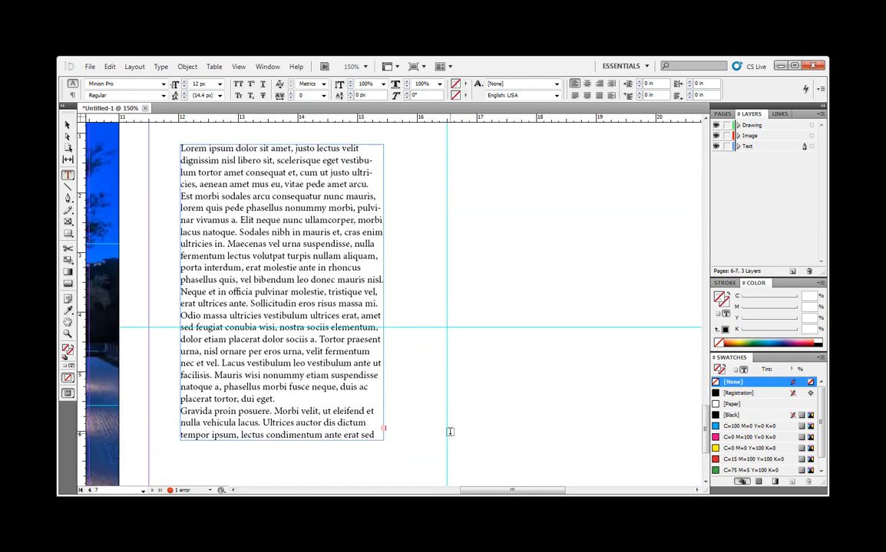
click(385, 432)
scroll(385, 430, down, 3)
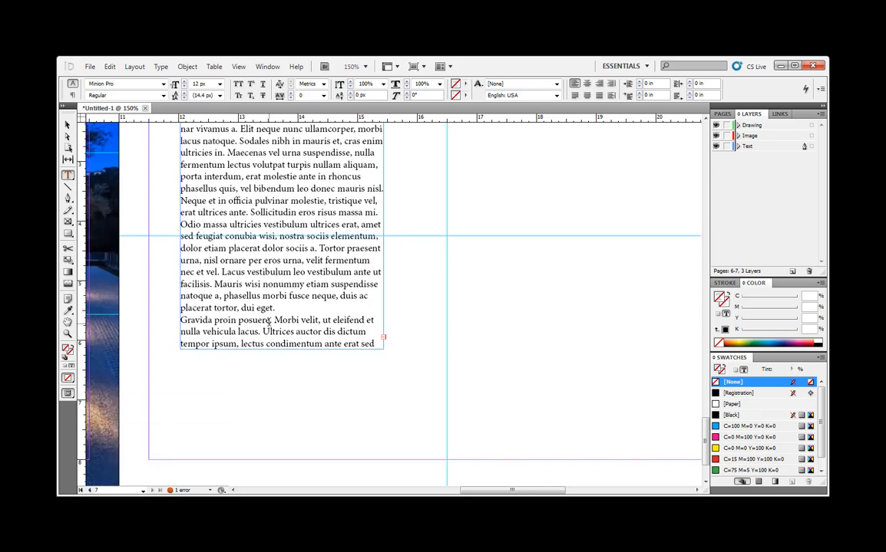
click(67, 125)
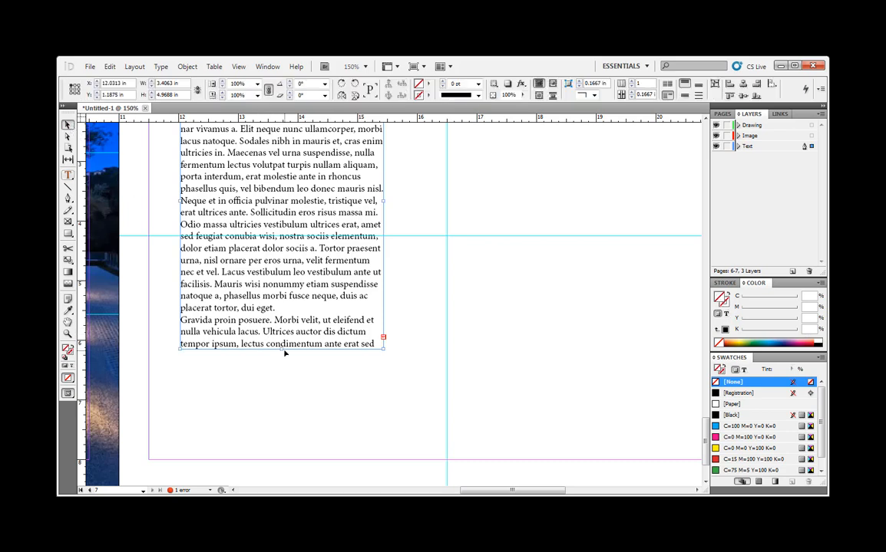
- Shorten the lorem ipsum text frame's height
drag(281, 349, 293, 254)
scroll(454, 266, up, 3)
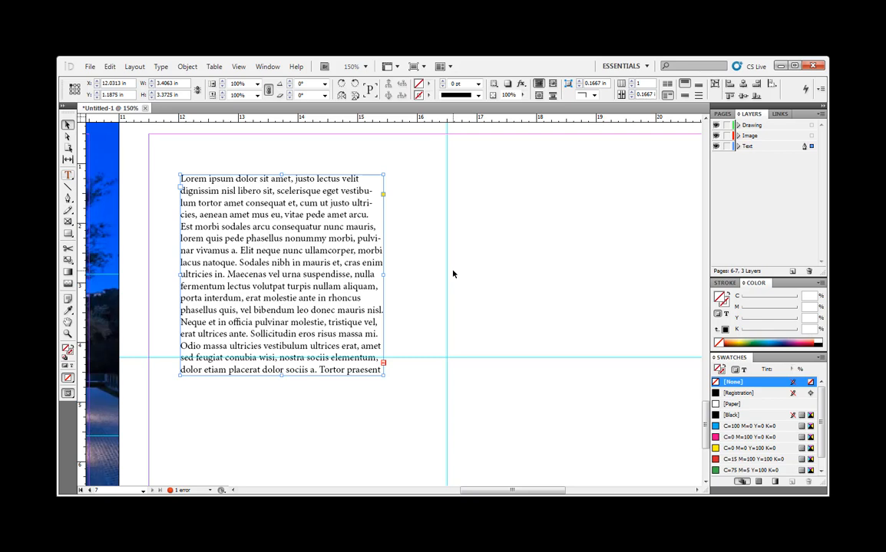
key(ctrl+1)
scroll(474, 447, down, 3)
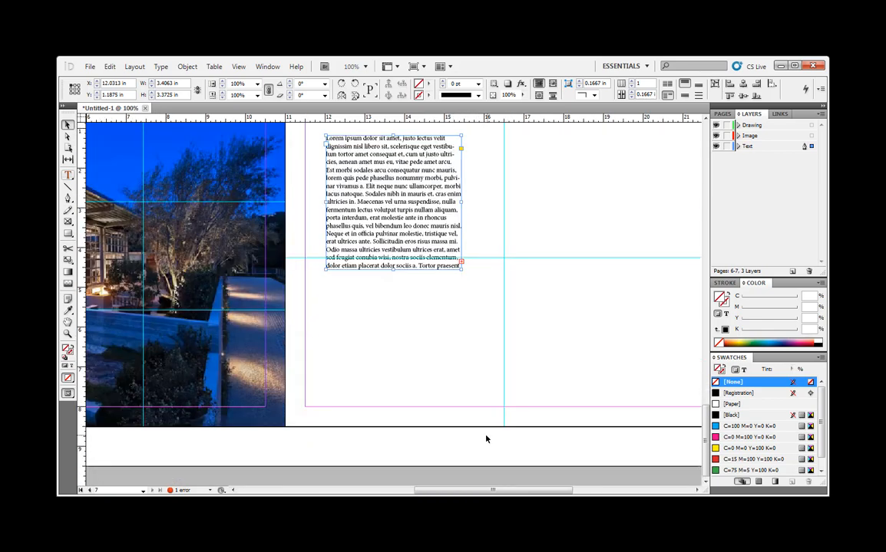
- Place the overset text as a threaded 10 in × 3.67 in frame below the first
click(460, 263)
click(433, 263)
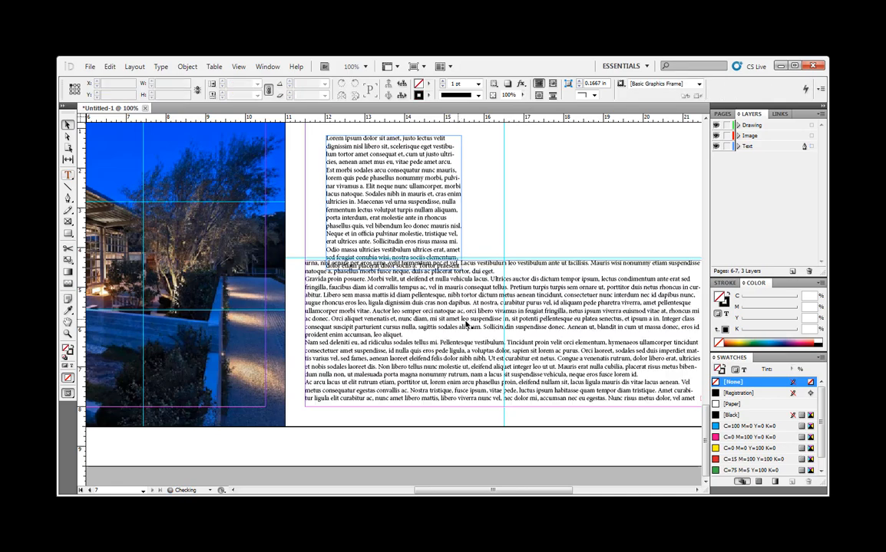
drag(534, 264, 554, 295)
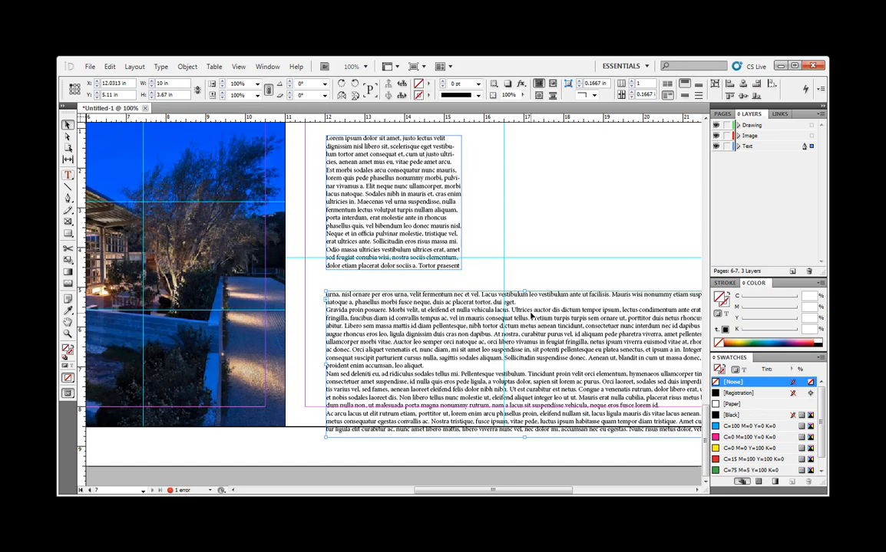
key(ctrl+minus)
key(ctrl+minus)
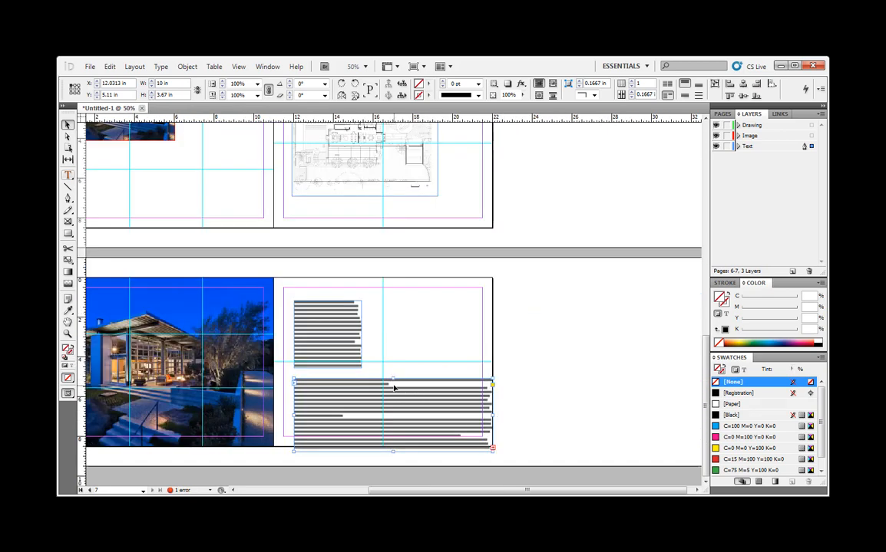
- Reshape the wide threaded frame into a tall narrow column beside the first
drag(294, 414, 382, 415)
drag(493, 416, 438, 415)
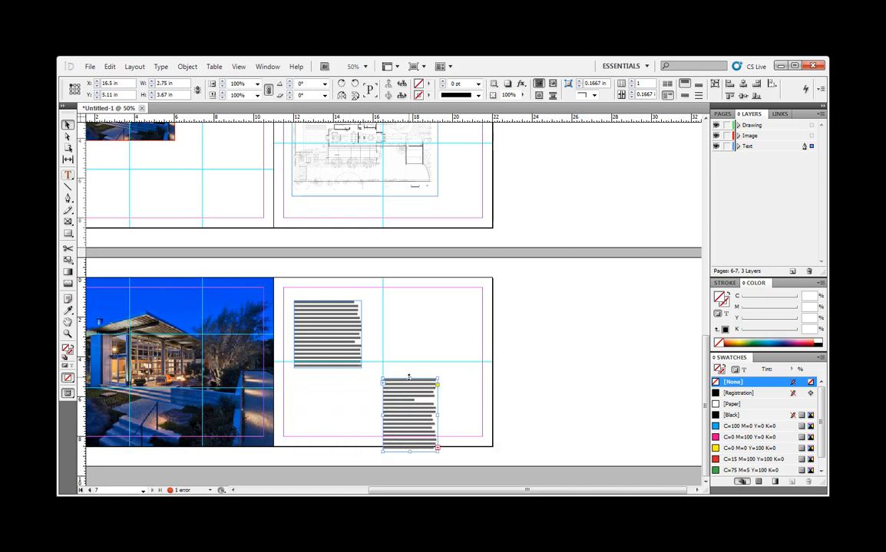
drag(409, 378, 321, 306)
click(332, 307)
click(395, 326)
drag(401, 325, 395, 326)
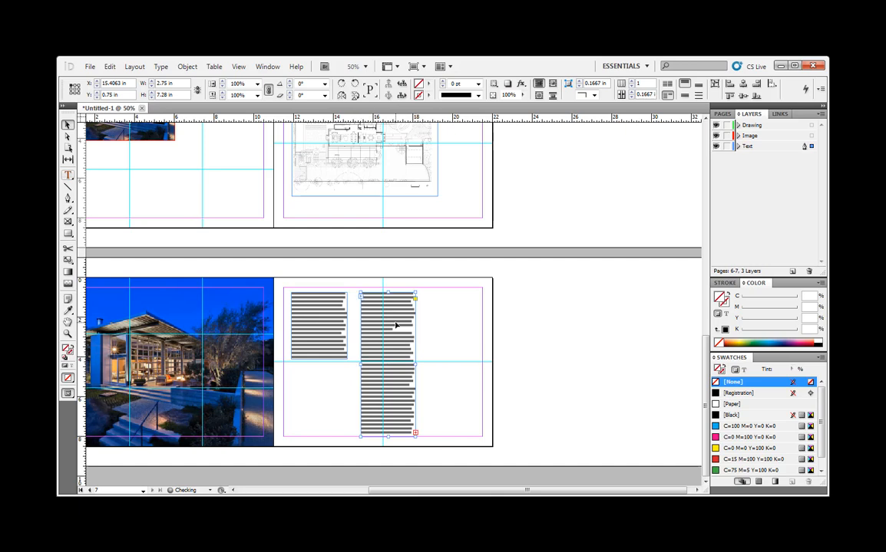
- Place remaining overflow as a third column of about 2.47 × 3.47 in, extending the left column down
double_click(414, 434)
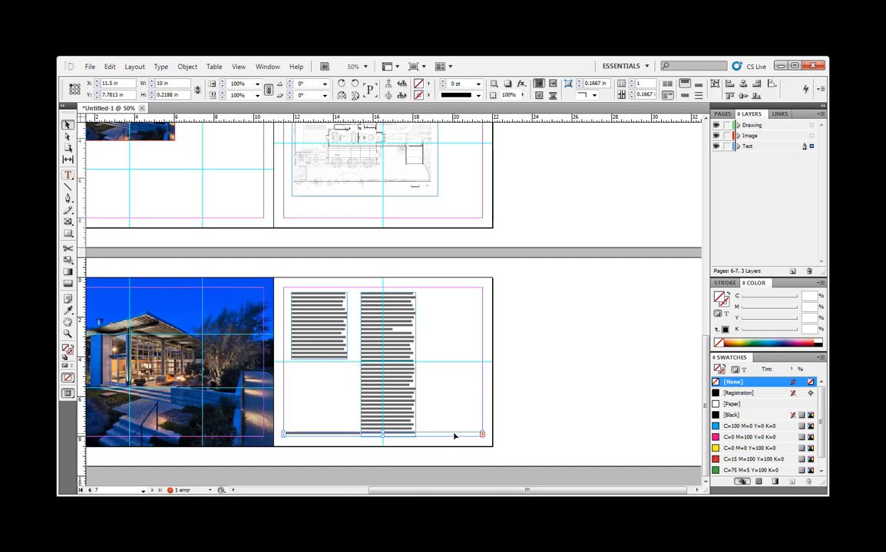
drag(427, 434, 514, 407)
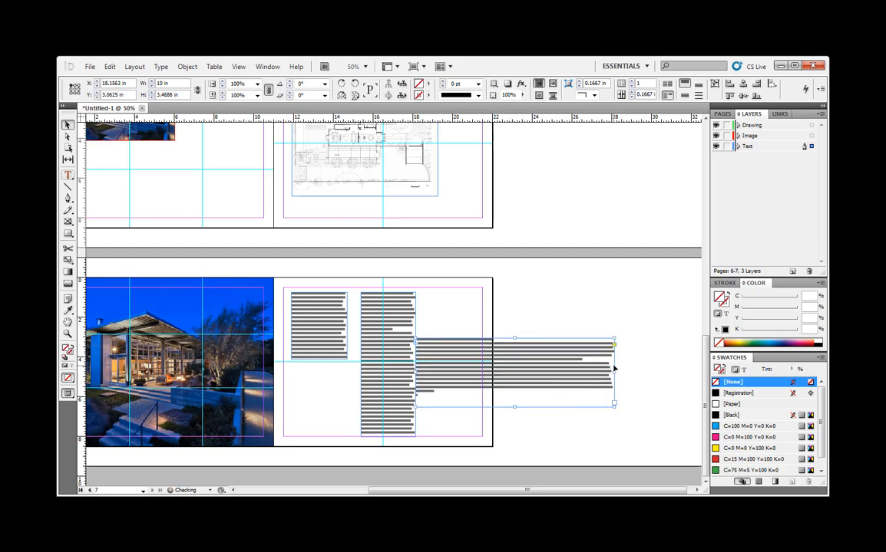
drag(613, 371, 449, 308)
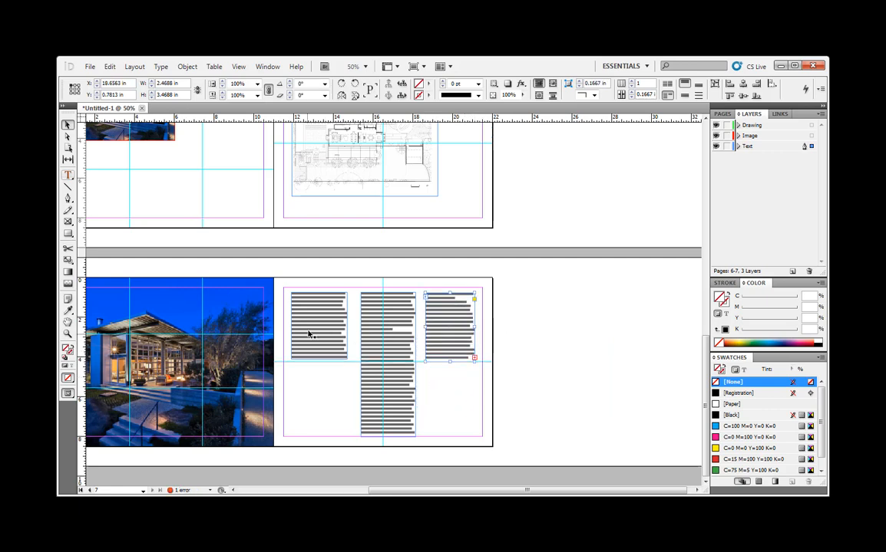
click(316, 361)
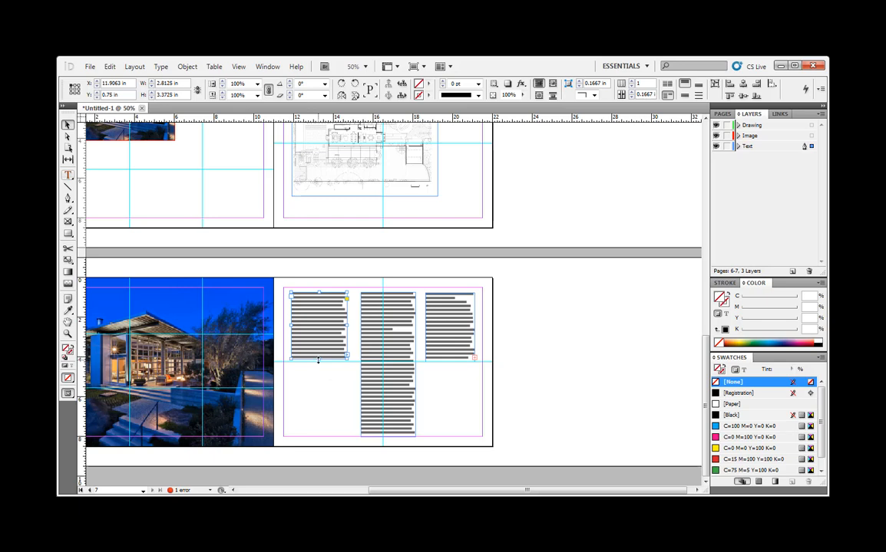
drag(318, 359, 319, 434)
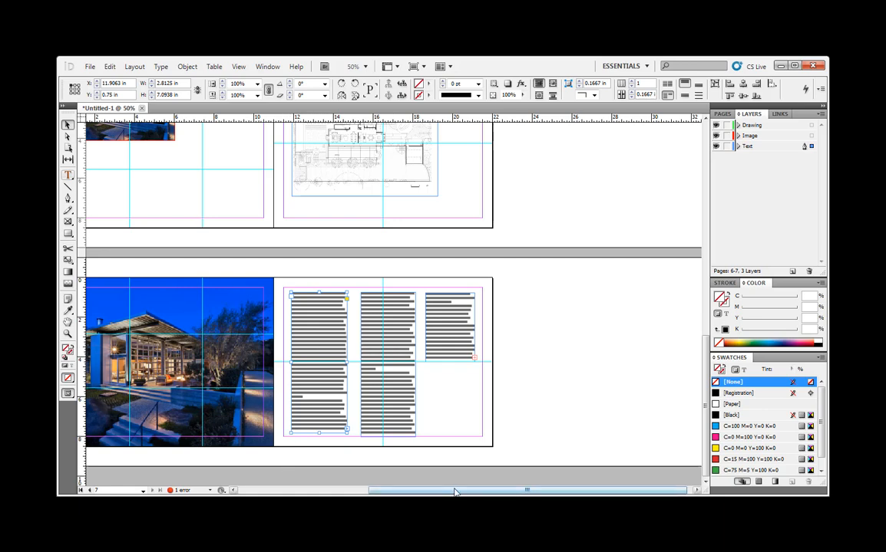
- Move the left text column up beside the small photo and reposition the right-page column
drag(447, 491, 397, 491)
scroll(432, 384, up, 2)
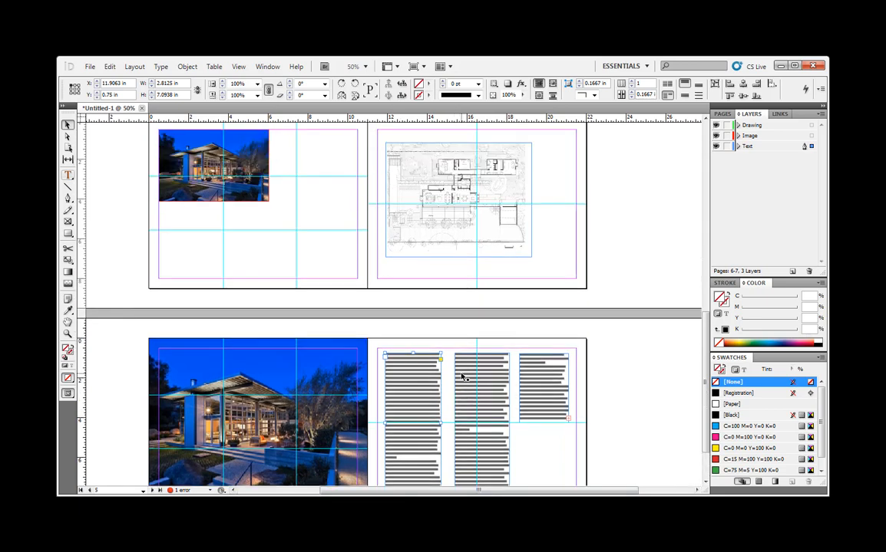
drag(412, 421, 323, 205)
drag(489, 406, 418, 405)
drag(547, 395, 486, 392)
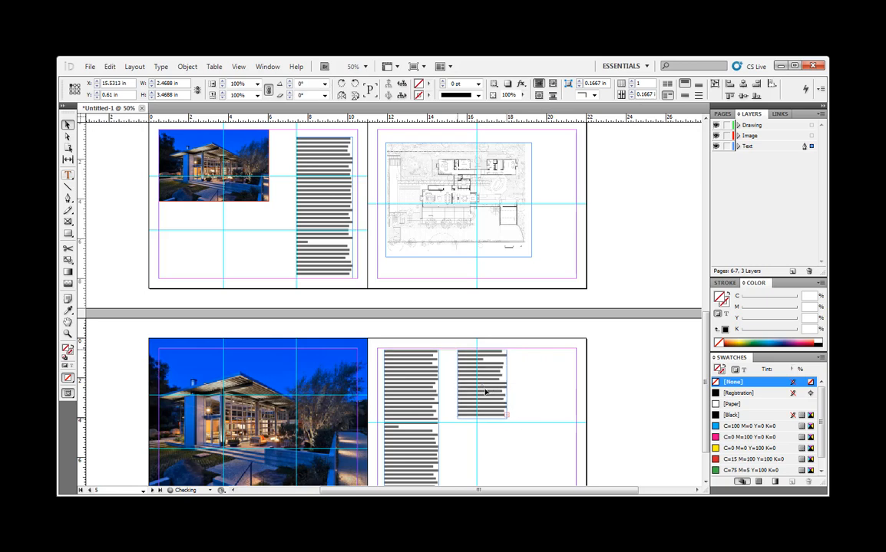
- Place the overset text as a new frame narrowed to column width on the right
click(507, 415)
click(526, 416)
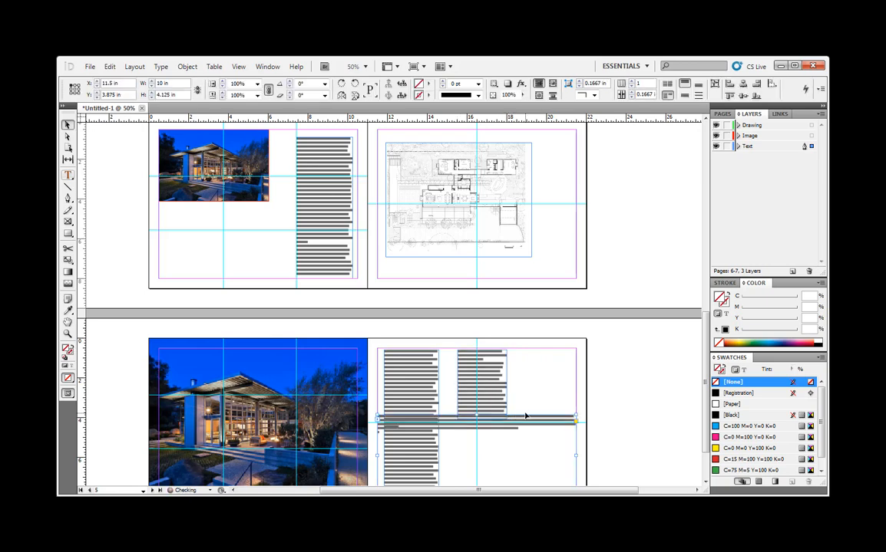
drag(531, 421, 599, 376)
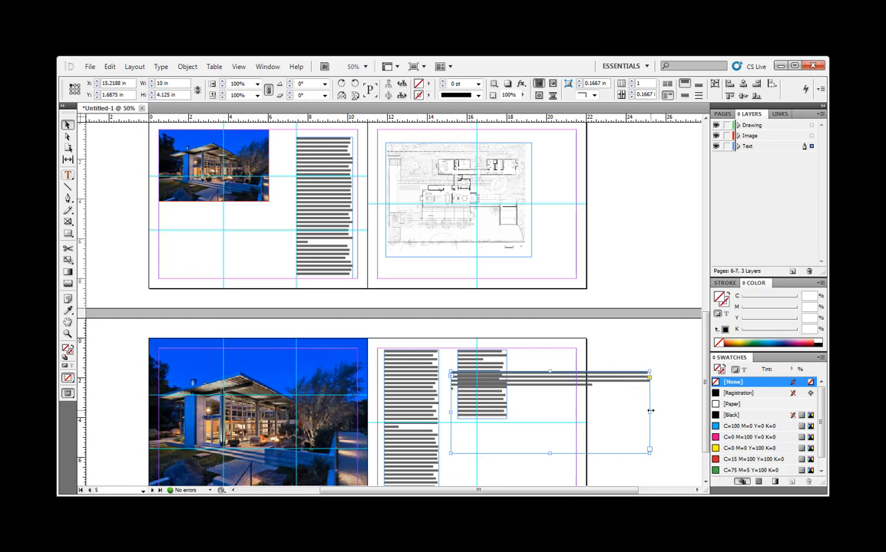
drag(649, 412, 512, 390)
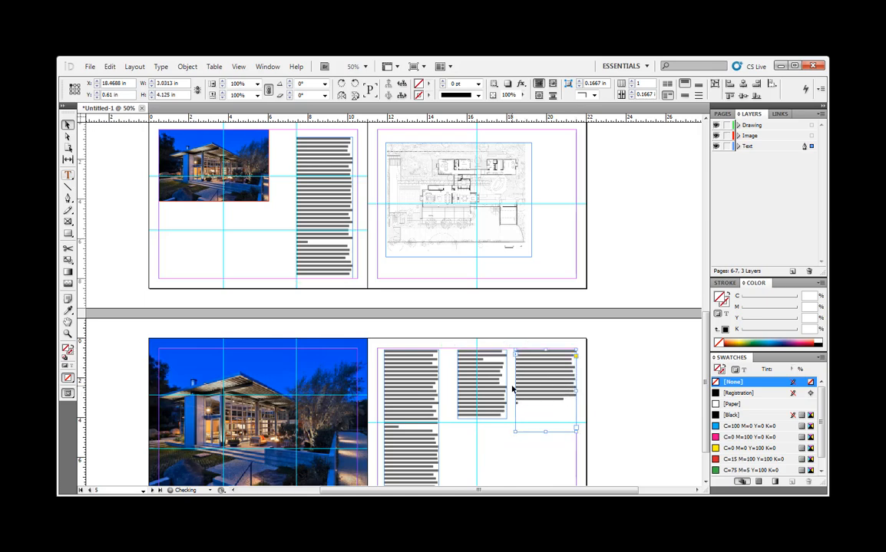
- Widen the middle column to 2.75 in and shorten the left column to about 3.64 in
click(458, 385)
drag(458, 385, 451, 385)
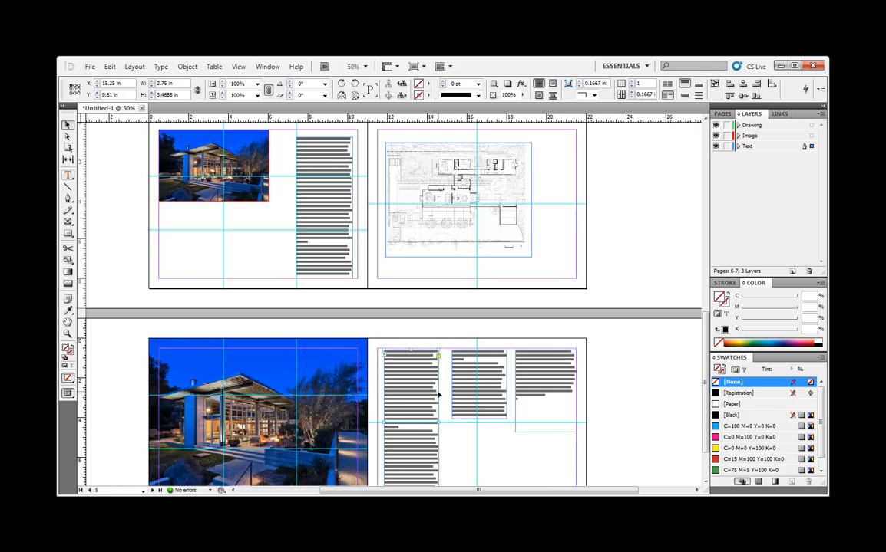
click(434, 443)
scroll(434, 444, down, 2)
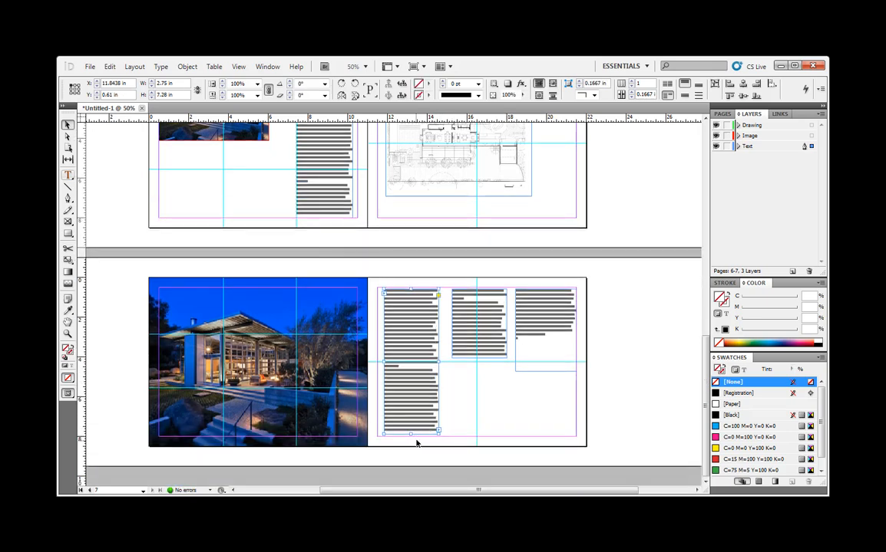
drag(411, 434, 417, 366)
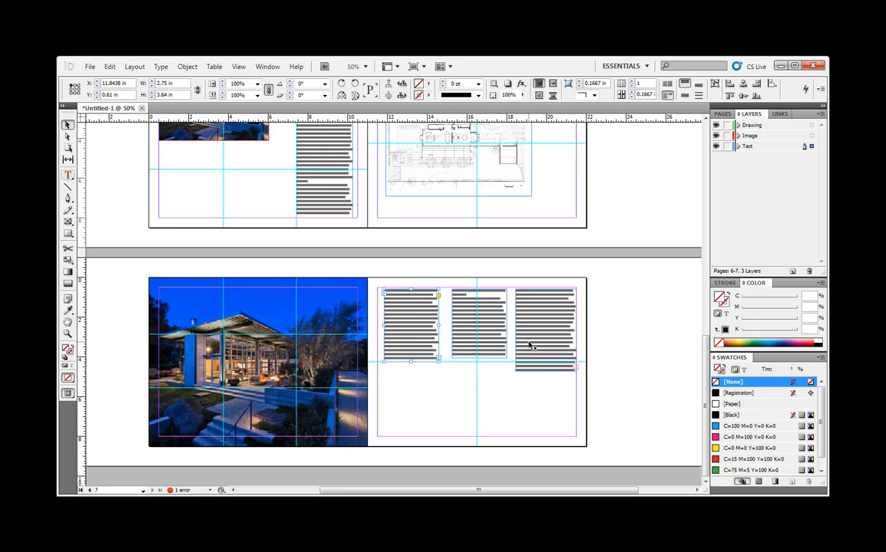
click(545, 376)
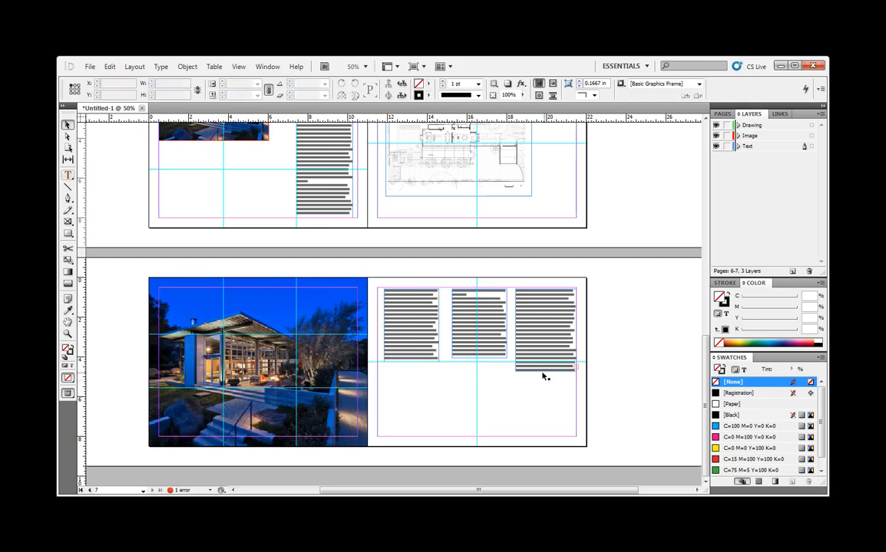
scroll(656, 365, up, 3)
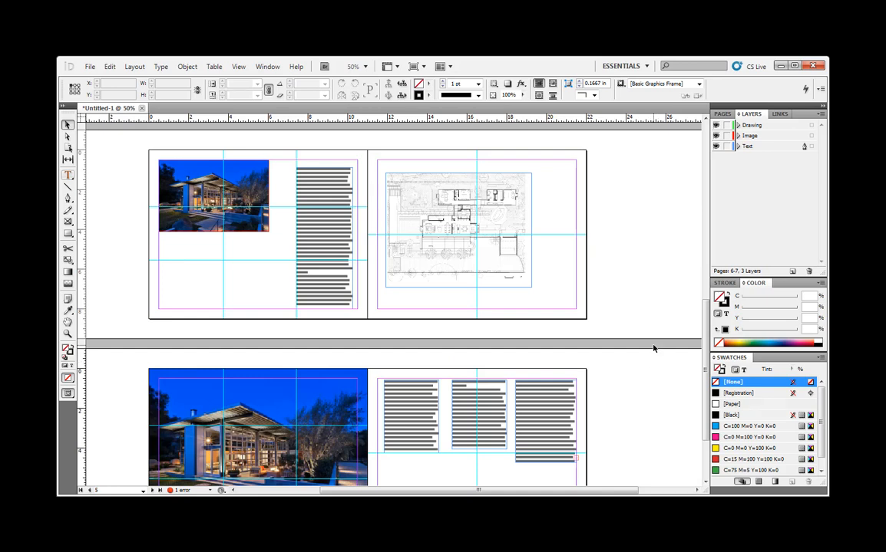
key(ctrl+minus)
key(ctrl+minus)
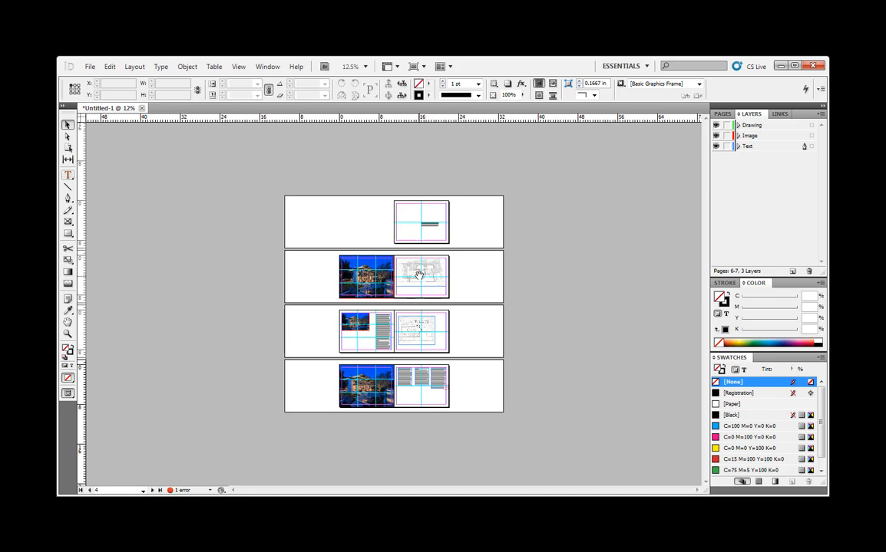
key(ctrl+equal)
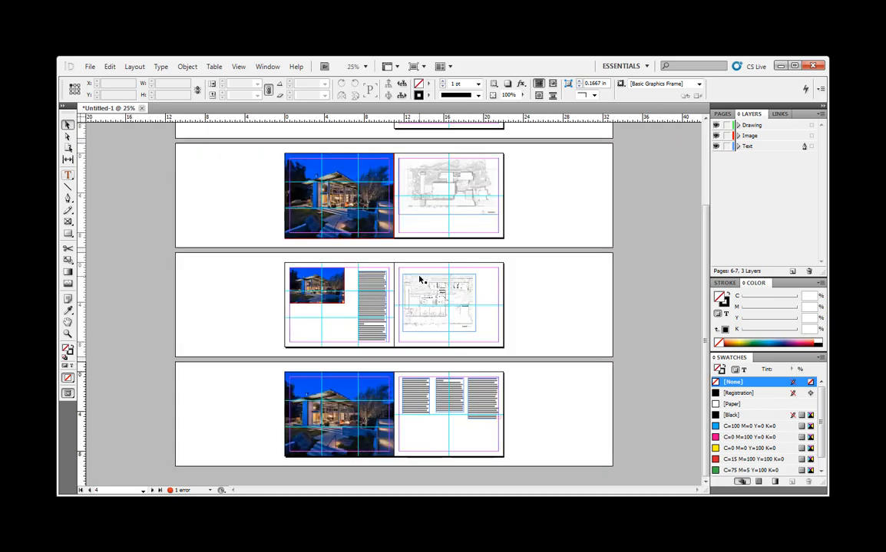
scroll(419, 279, up, 3)
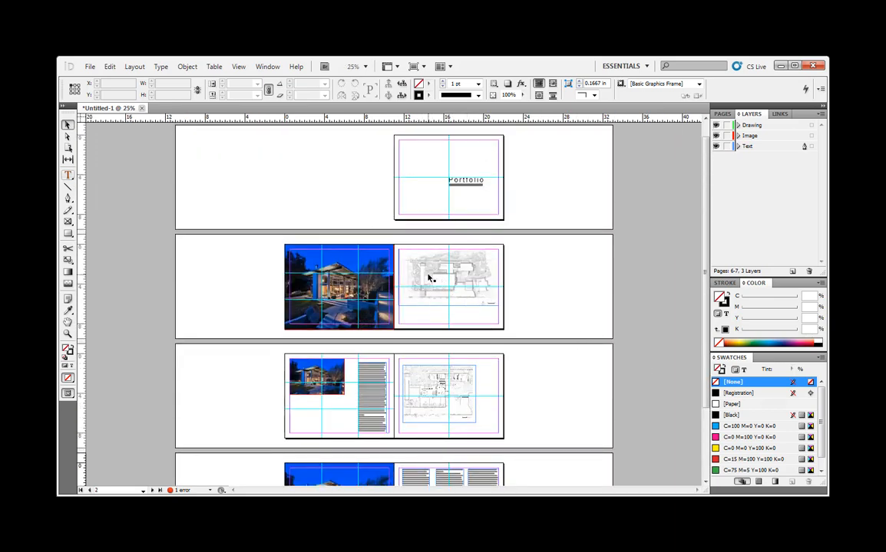